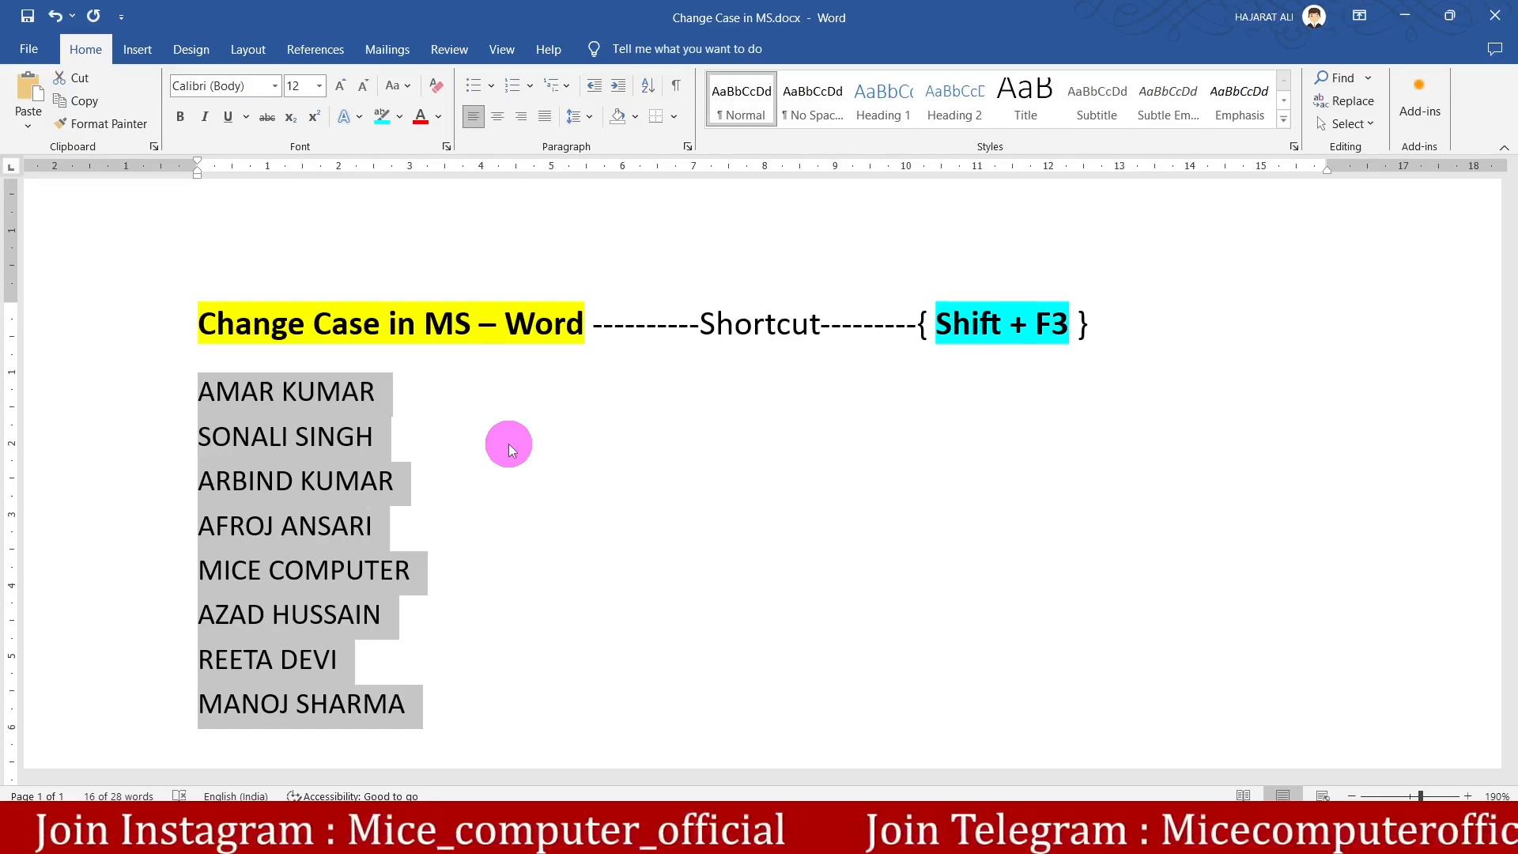
{"action": "left_click", "coordinate": [509, 449]}
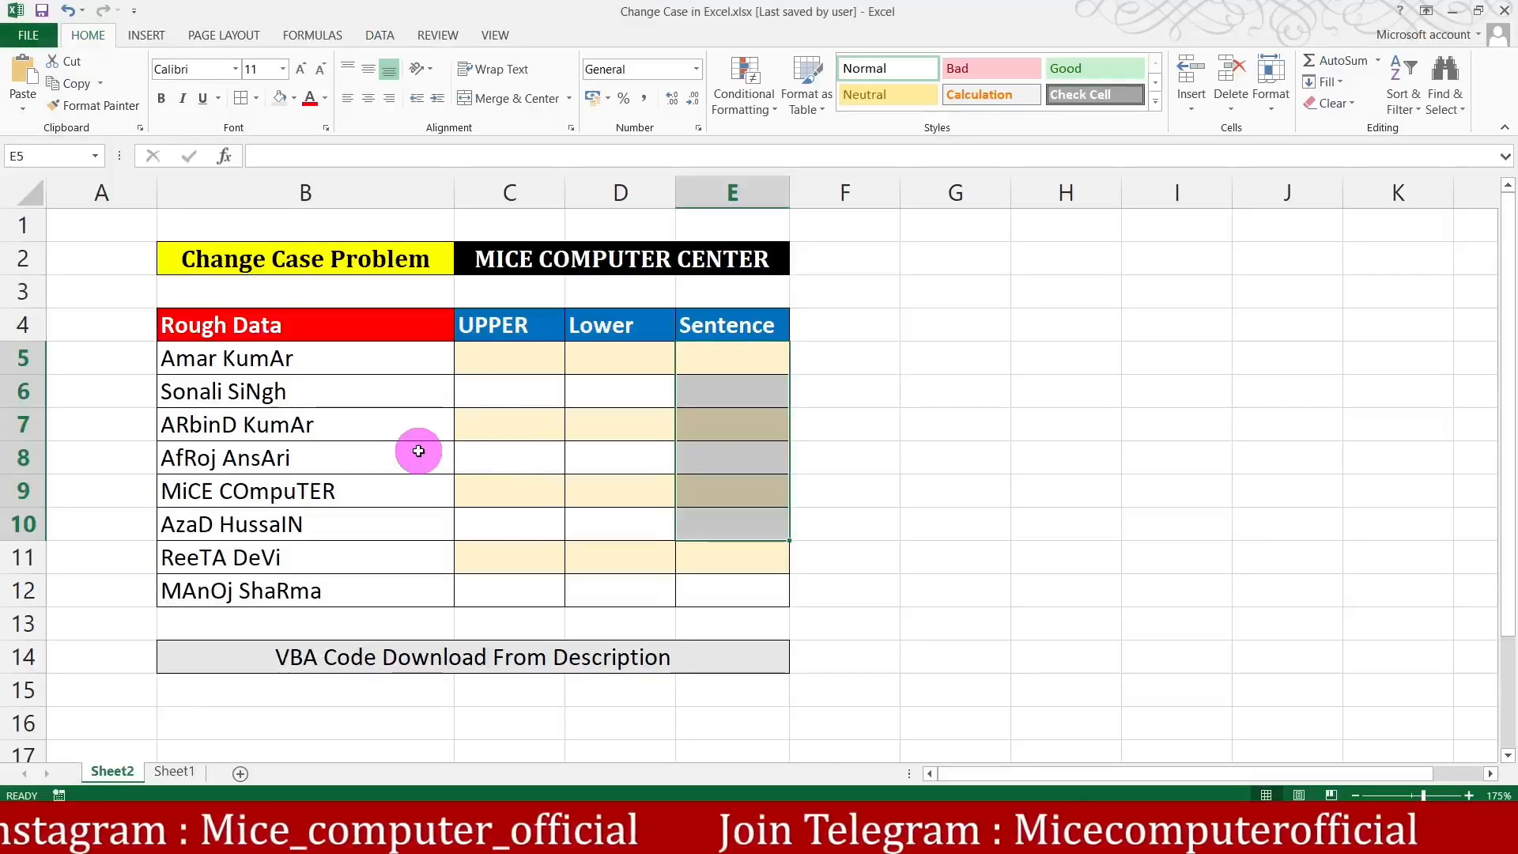
{"action": "left_click", "coordinate": [418, 450]}
{"action": "left_click_drag", "start_coordinate": [273, 361], "coordinate": [261, 589]}
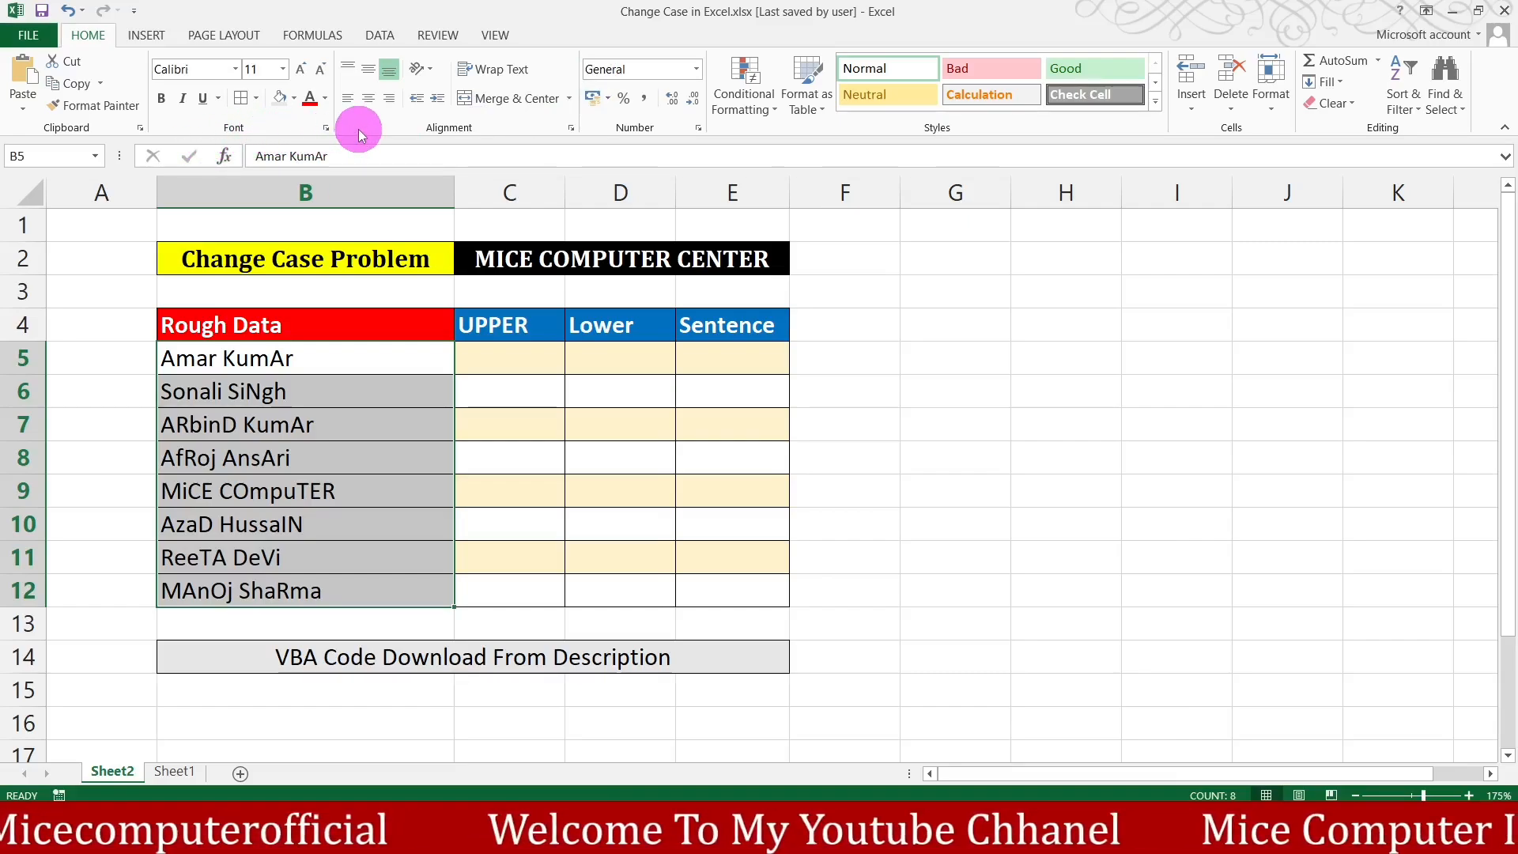
{"action": "left_click", "coordinate": [528, 361]}
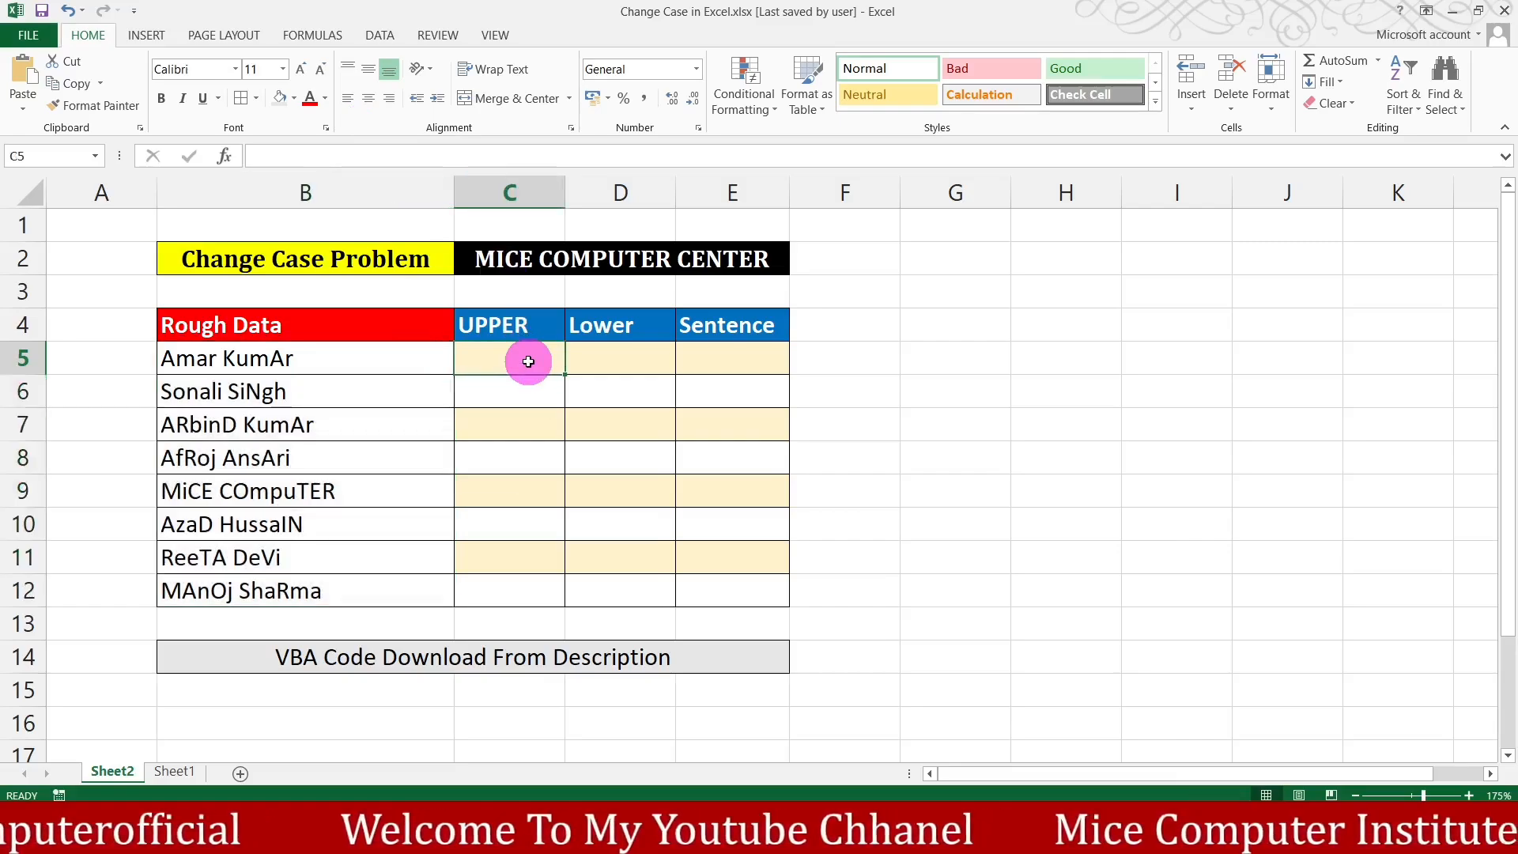
{"action": "left_click_drag", "start_coordinate": [529, 361], "coordinate": [528, 588]}
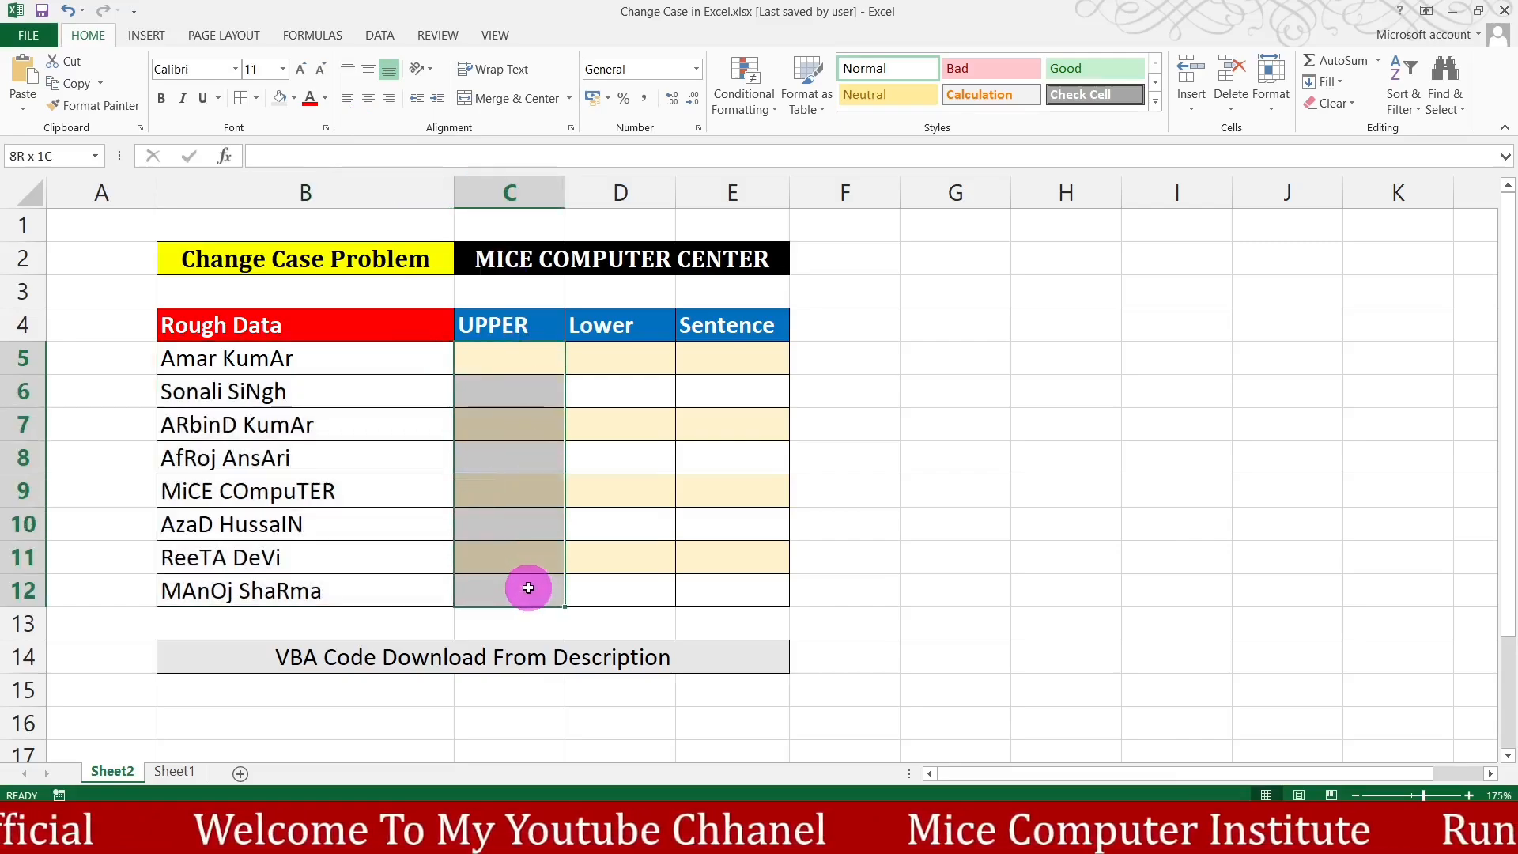
{"action": "left_click_drag", "start_coordinate": [603, 362], "coordinate": [610, 582]}
{"action": "left_click_drag", "start_coordinate": [728, 355], "coordinate": [738, 591]}
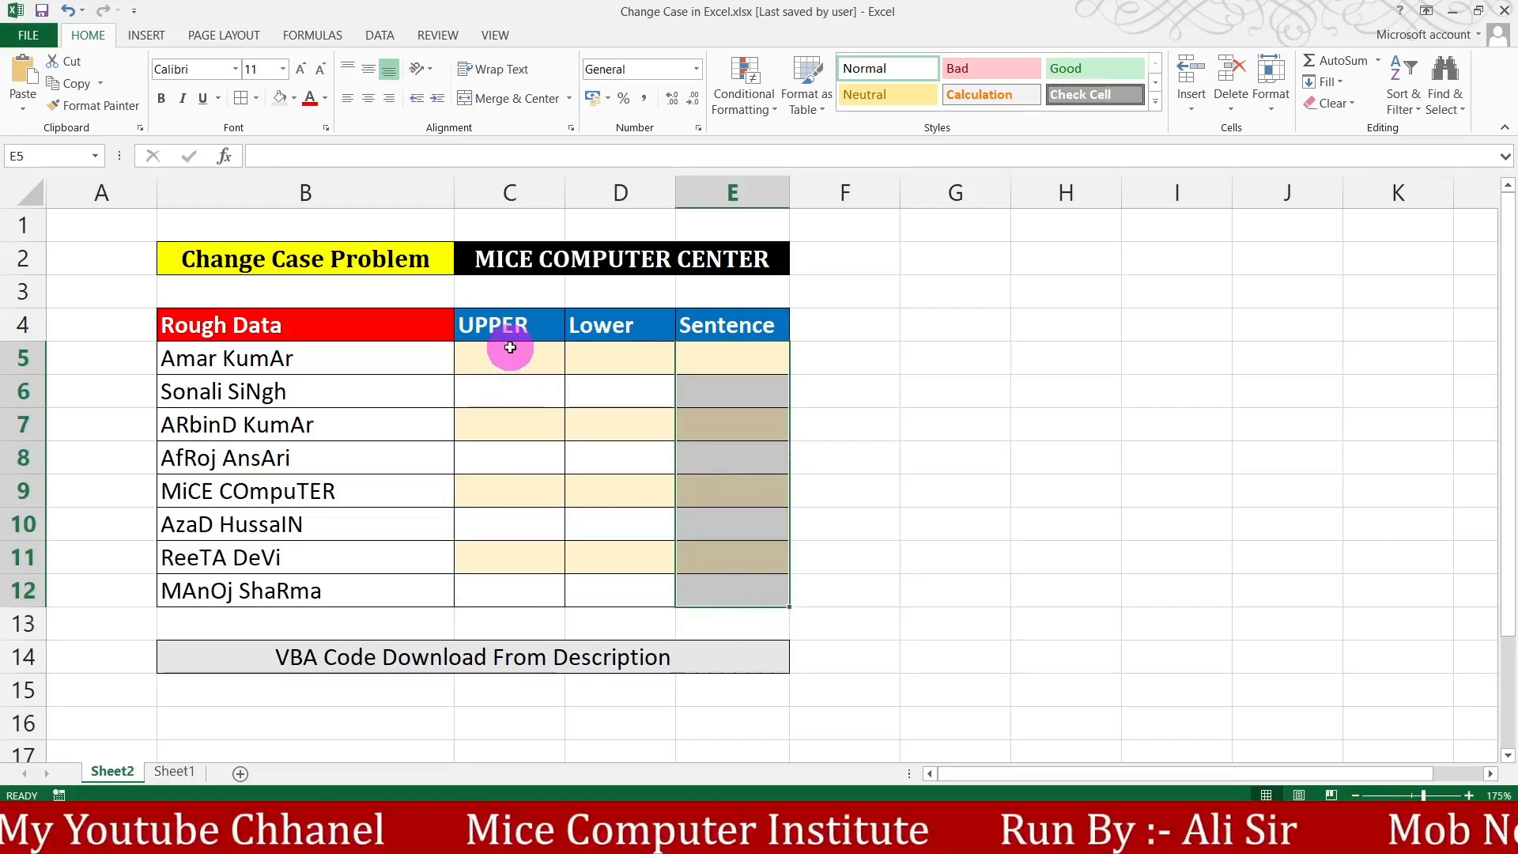
- Widen column C to fit full names and fill C5:C12 with the formula =UPPER(B5)
{"action": "left_click_drag", "start_coordinate": [565, 193], "coordinate": [650, 215]}
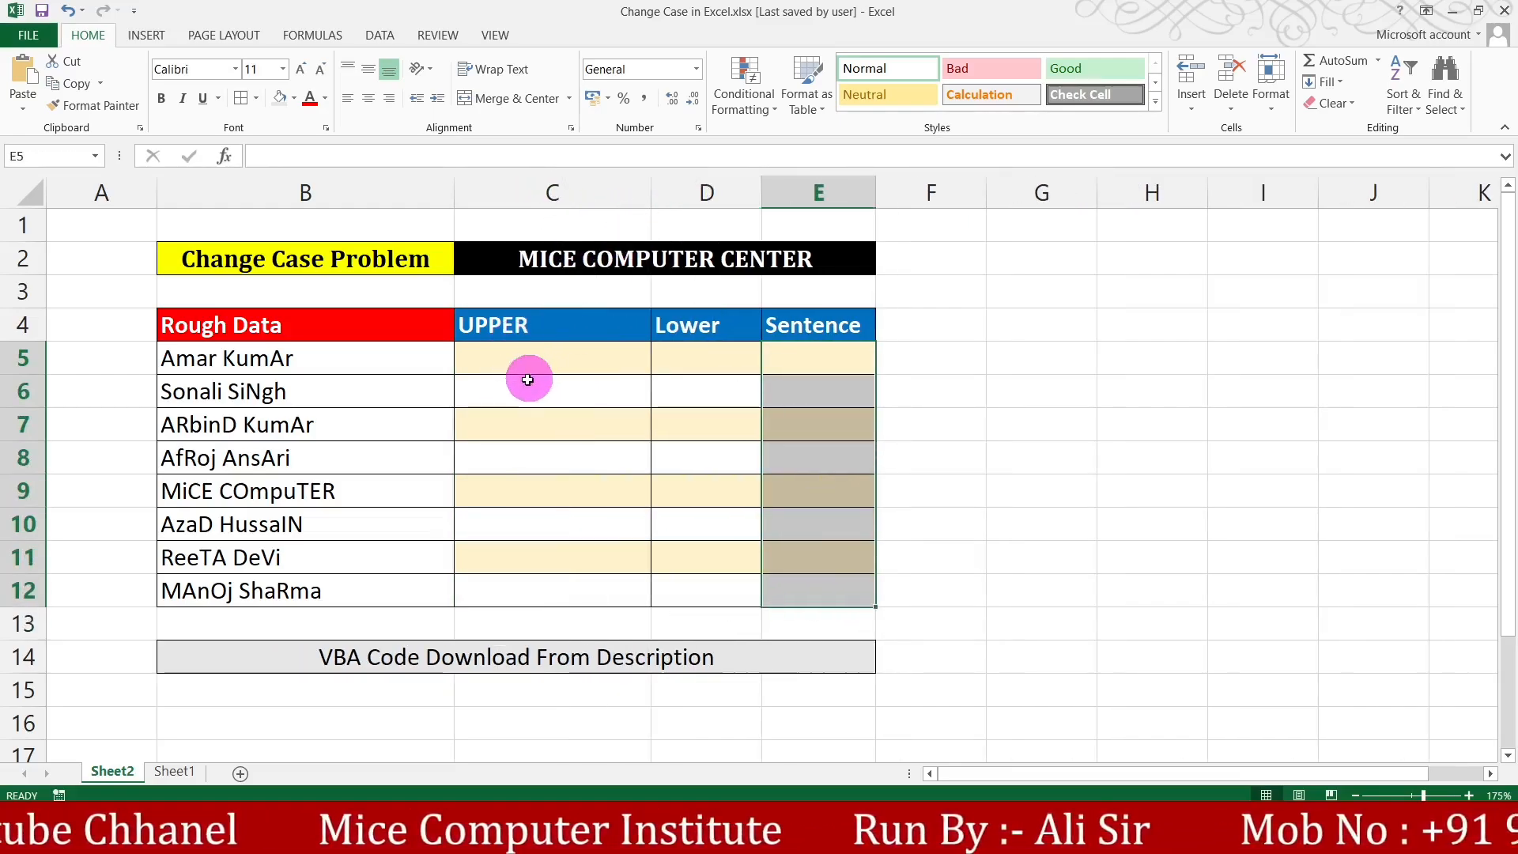
{"action": "left_click", "coordinate": [522, 357]}
{"action": "left_click_drag", "start_coordinate": [522, 357], "coordinate": [514, 590]}
{"action": "type", "text": "="}
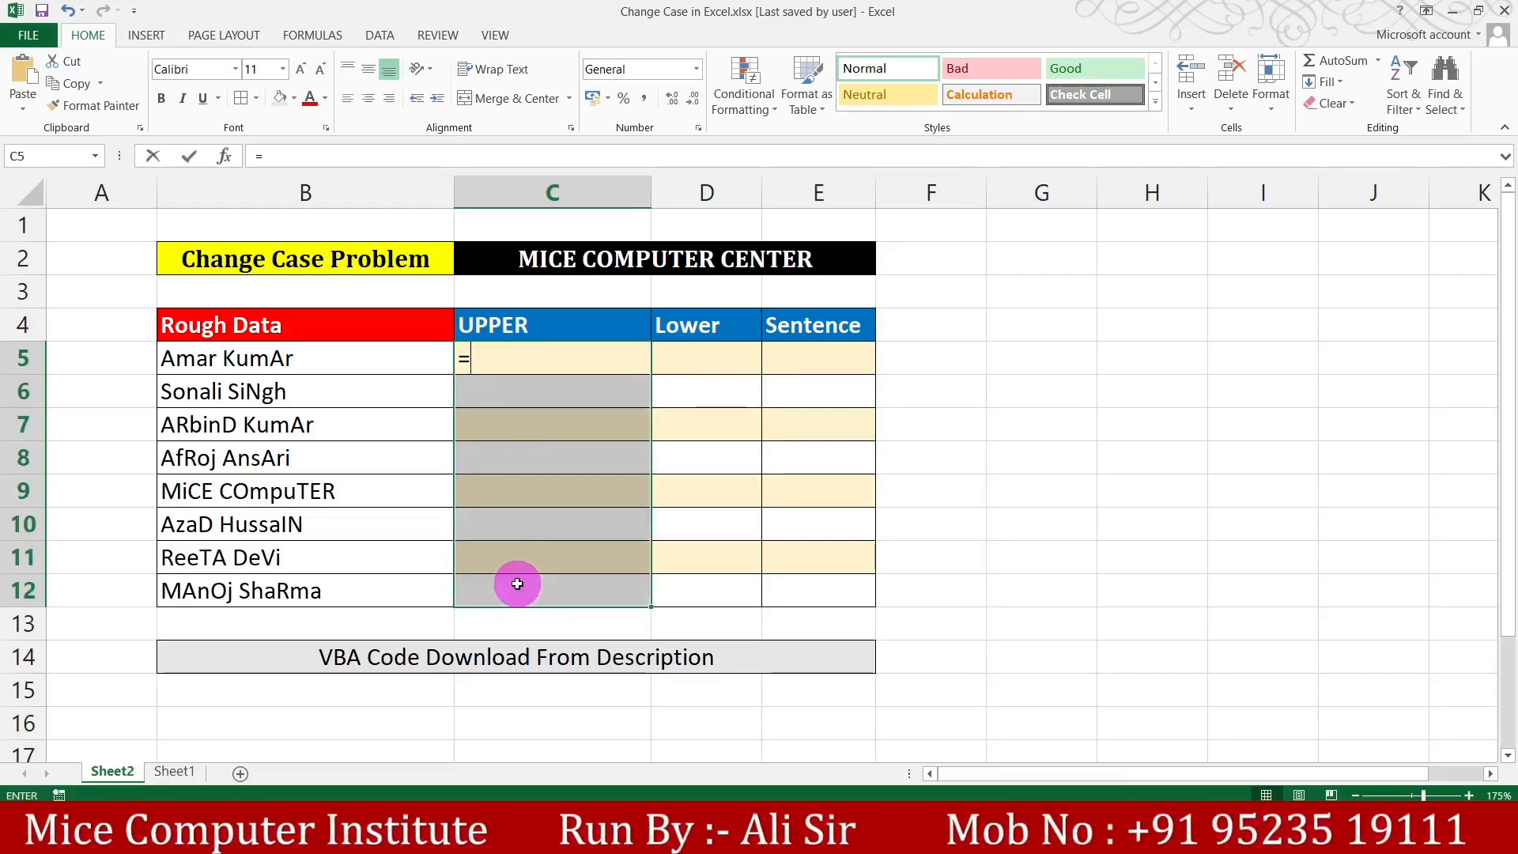
{"action": "type", "text": "upp"}
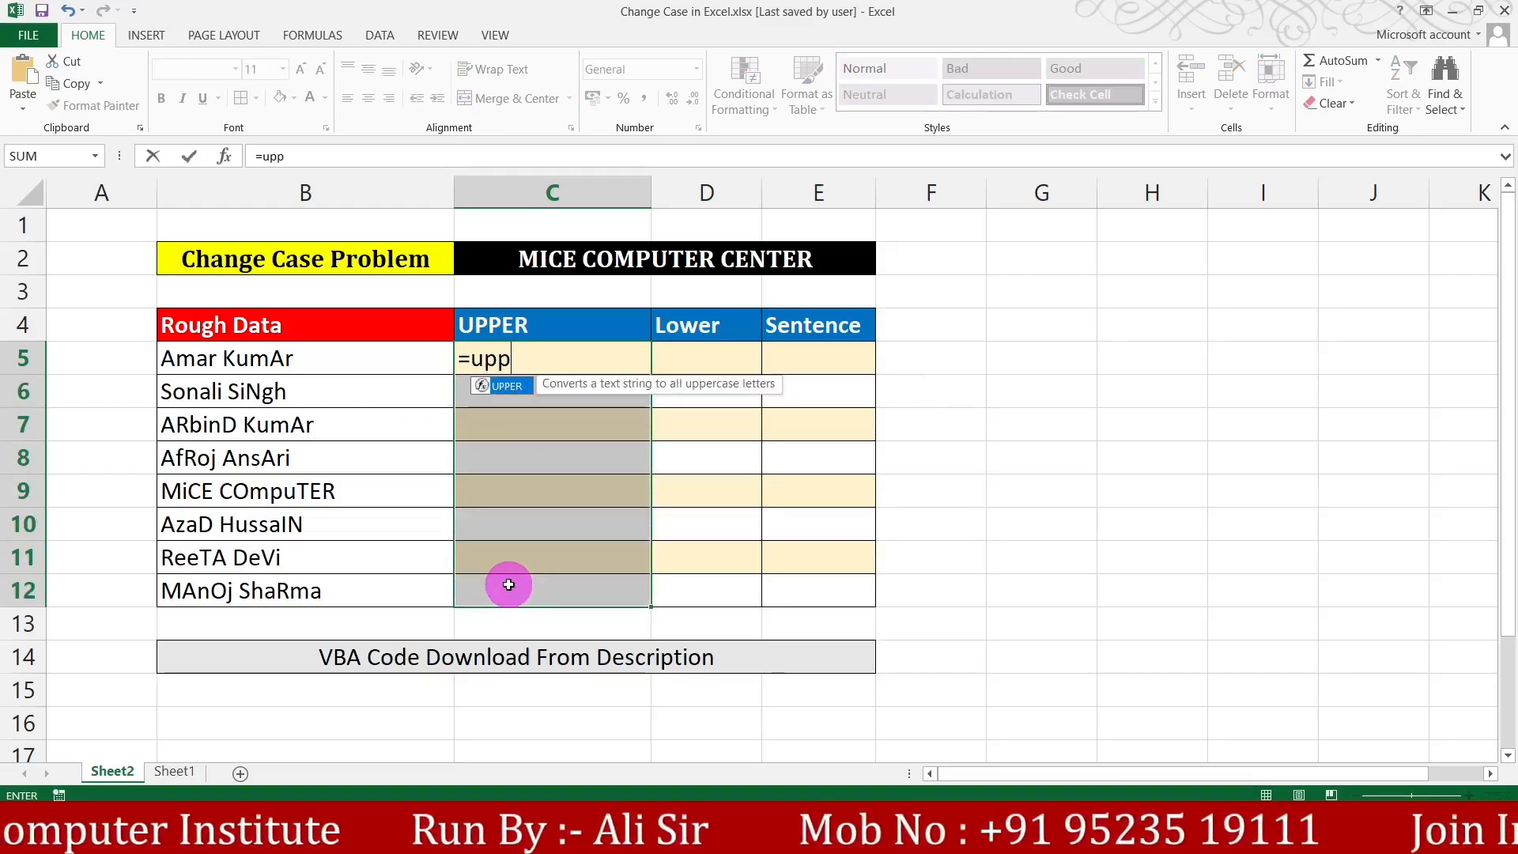
{"action": "key", "text": "Tab"}
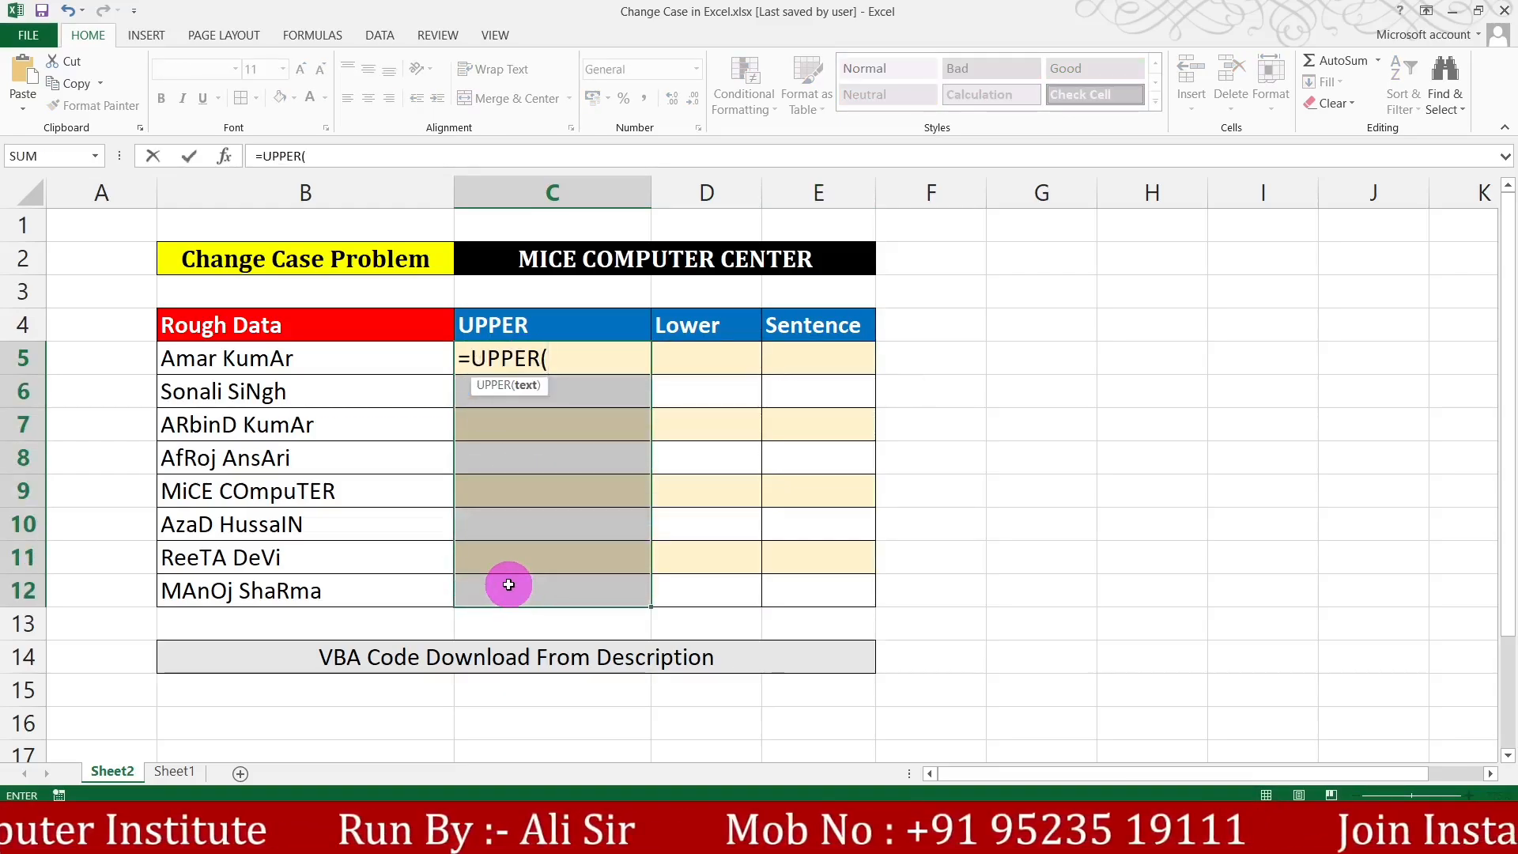
{"action": "left_click", "coordinate": [303, 356]}
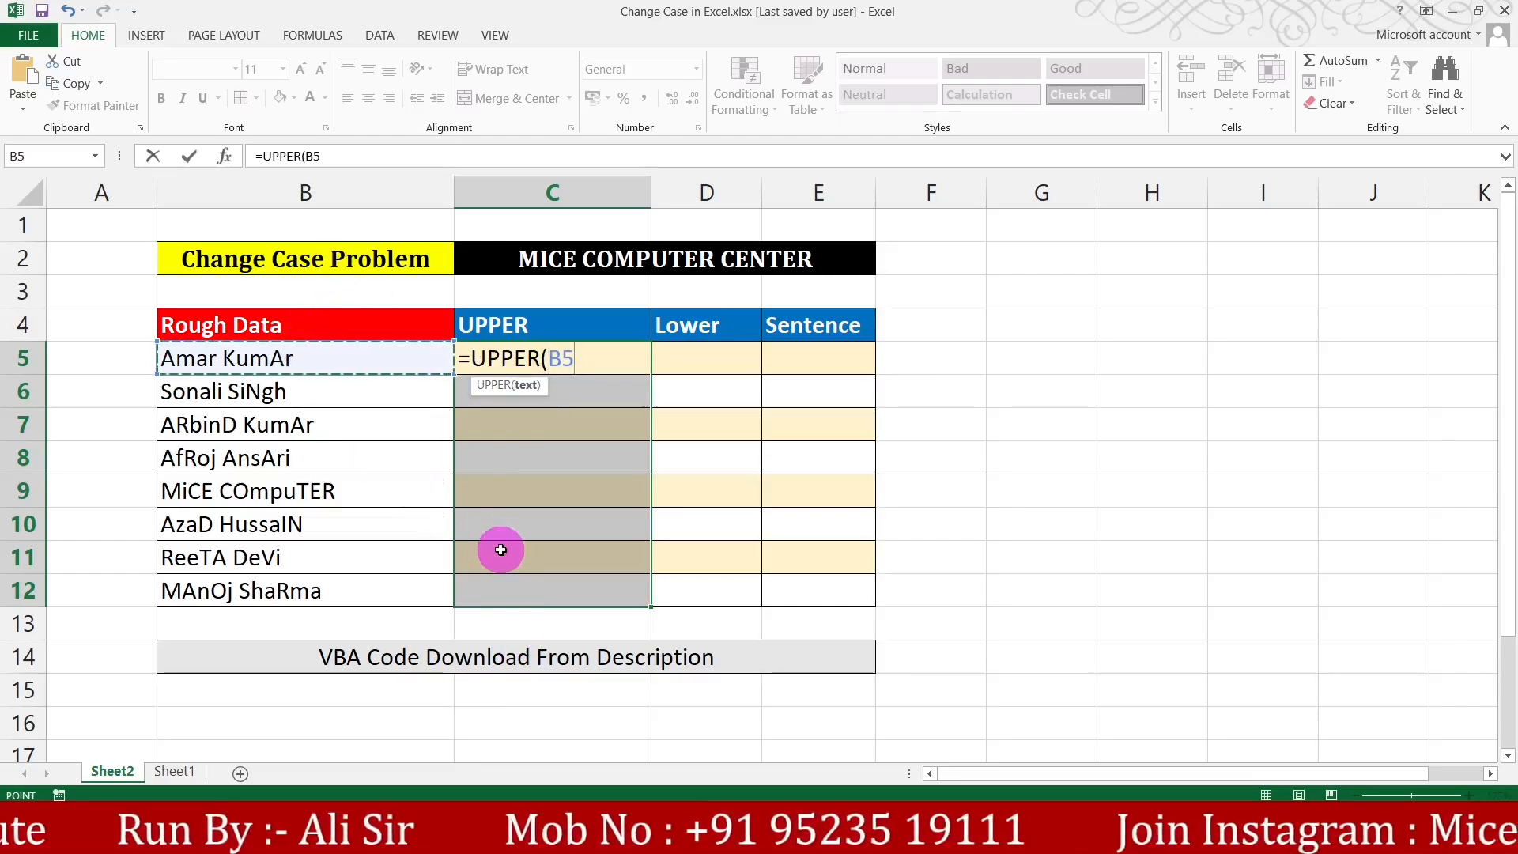
{"action": "type", "text": ")"}
{"action": "key", "text": "ctrl+Return"}
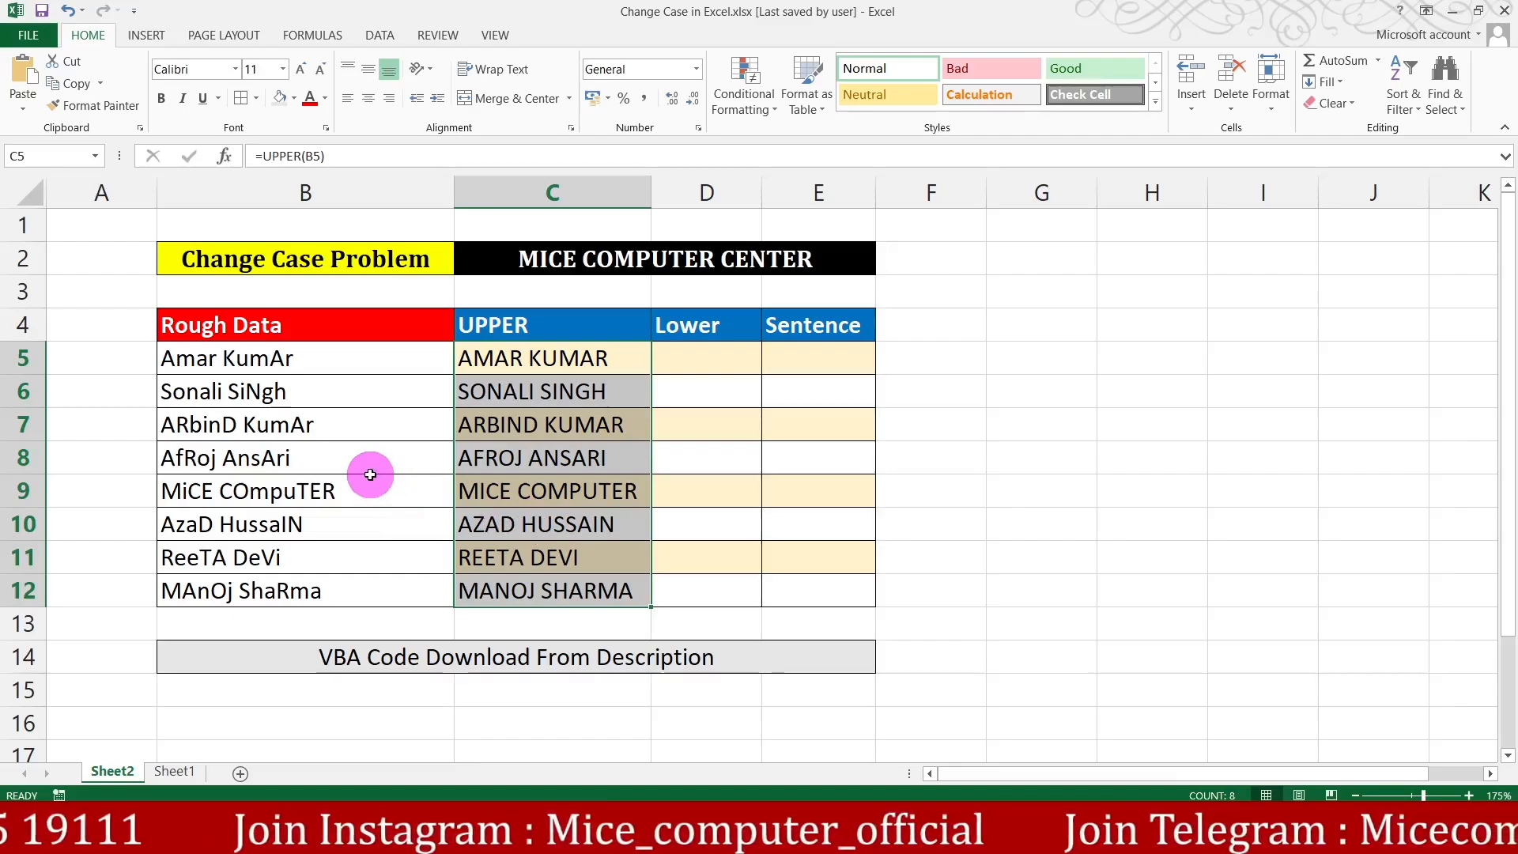
{"action": "left_click_drag", "start_coordinate": [501, 352], "coordinate": [501, 576]}
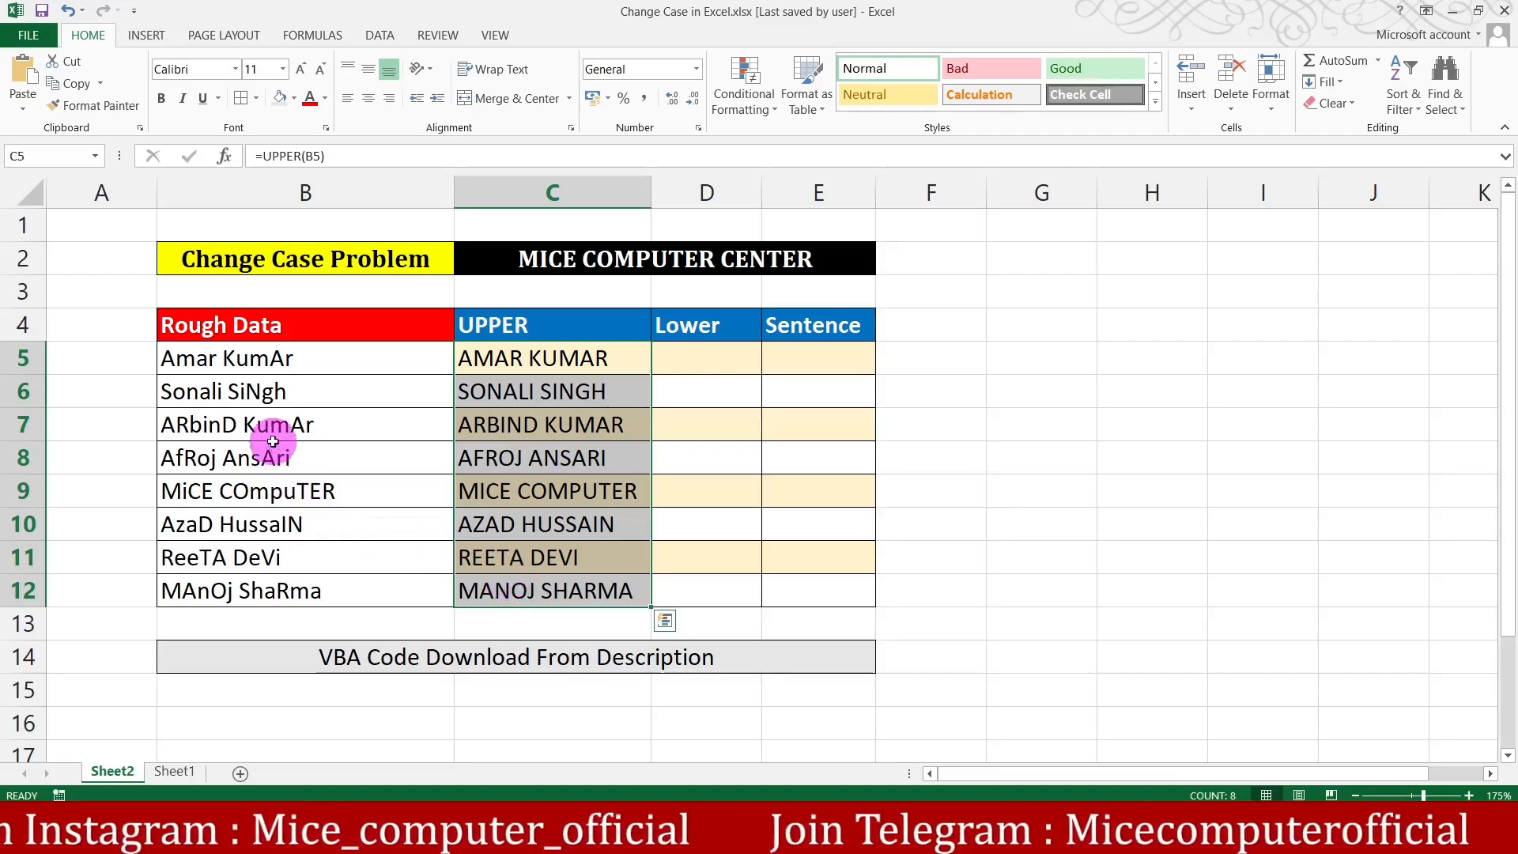
{"action": "left_click_drag", "start_coordinate": [288, 363], "coordinate": [293, 602]}
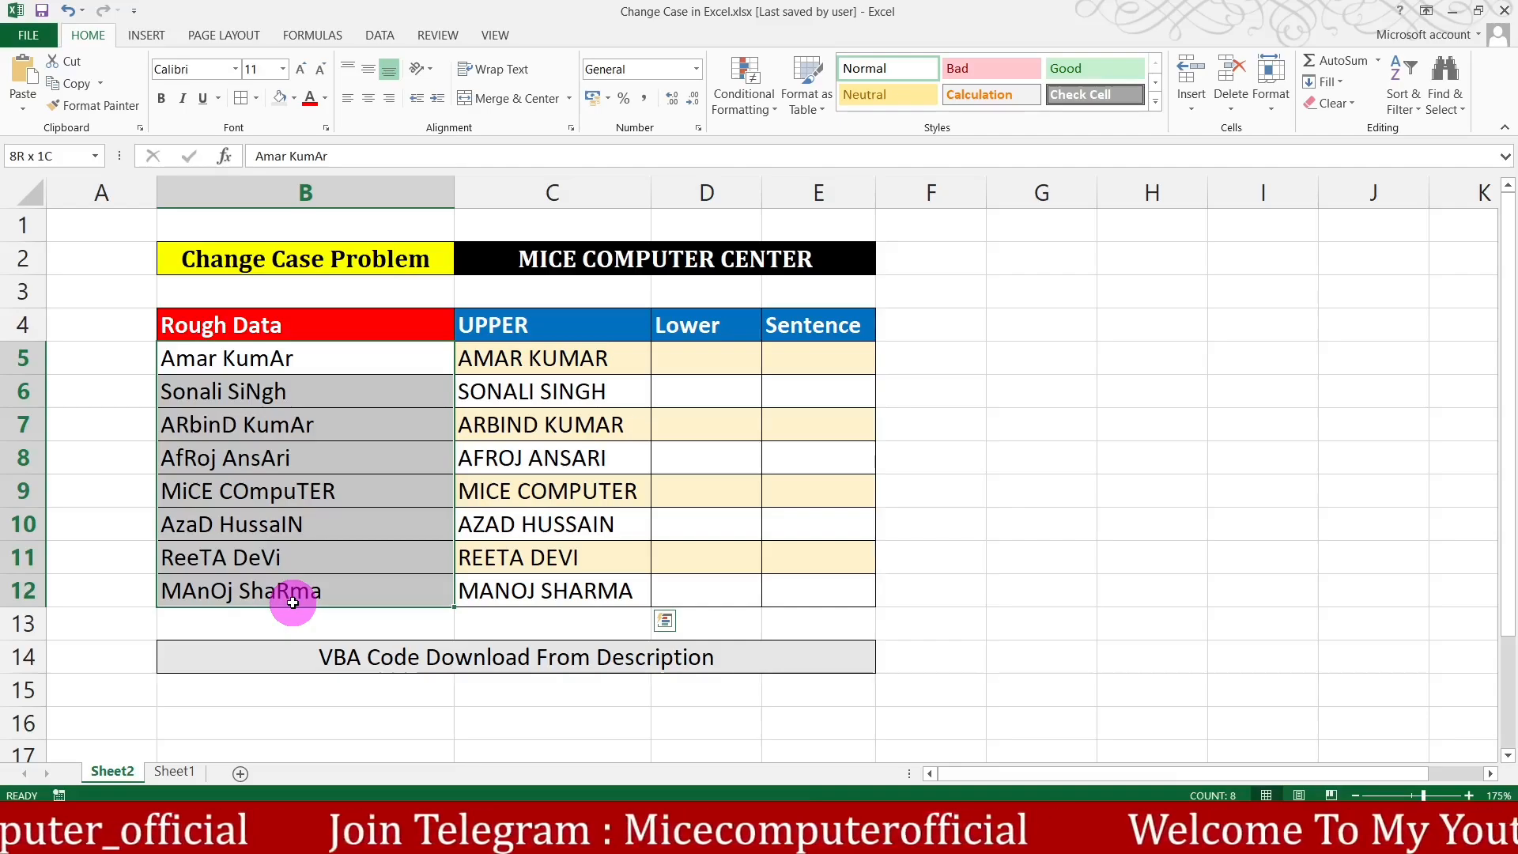
{"action": "mouse_move", "coordinate": [293, 602]}
{"action": "left_mouse_down"}
{"action": "mouse_move", "coordinate": [298, 535]}
{"action": "mouse_move", "coordinate": [305, 610]}
{"action": "mouse_move", "coordinate": [310, 389]}
{"action": "mouse_move", "coordinate": [305, 542]}
{"action": "mouse_move", "coordinate": [298, 515]}
{"action": "mouse_move", "coordinate": [311, 588]}
{"action": "left_mouse_up"}
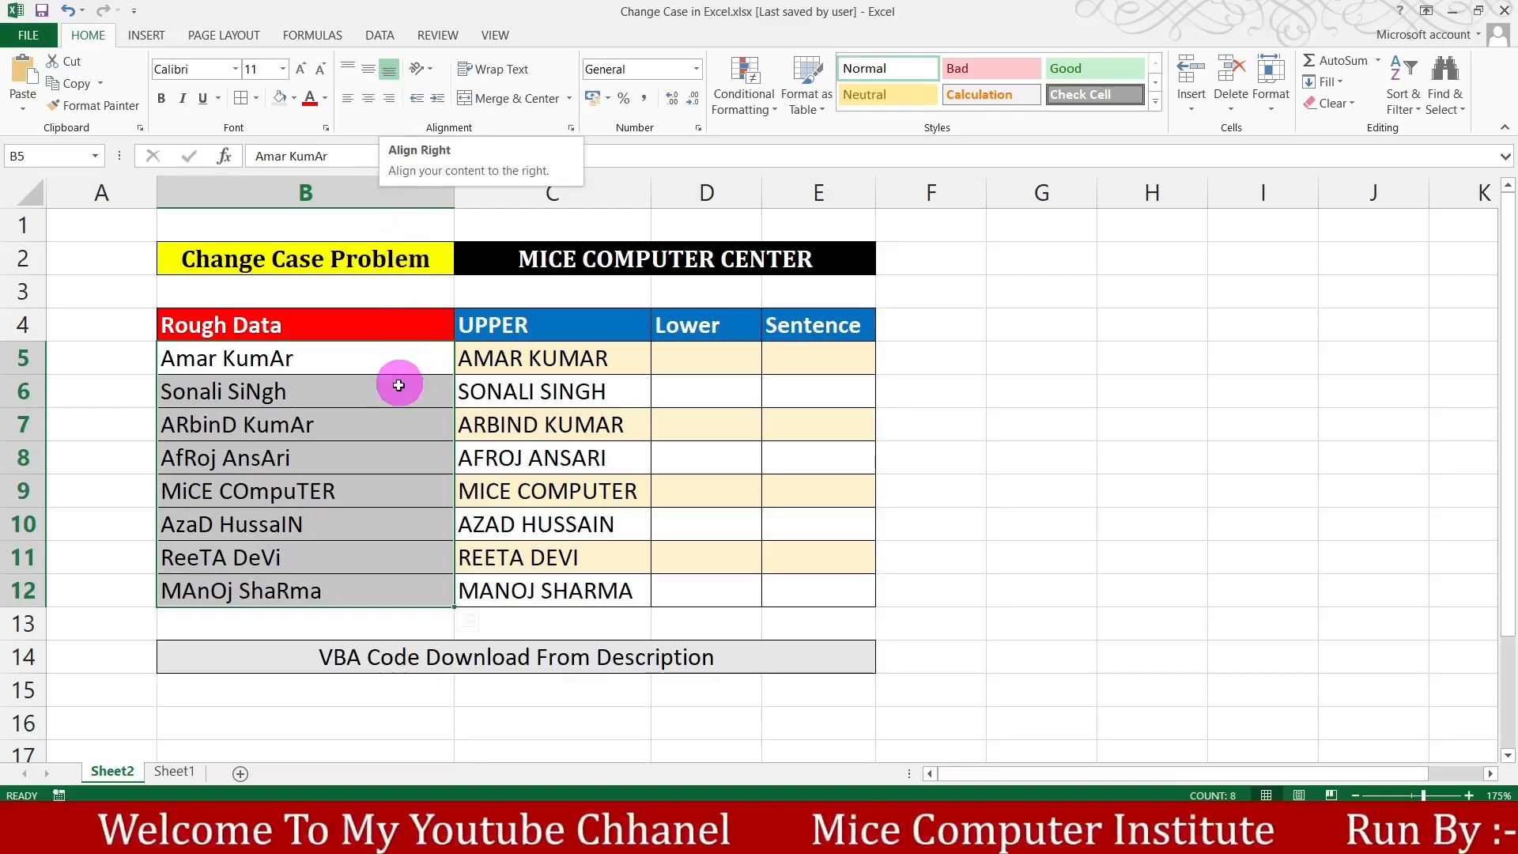
{"action": "left_click", "coordinate": [387, 689]}
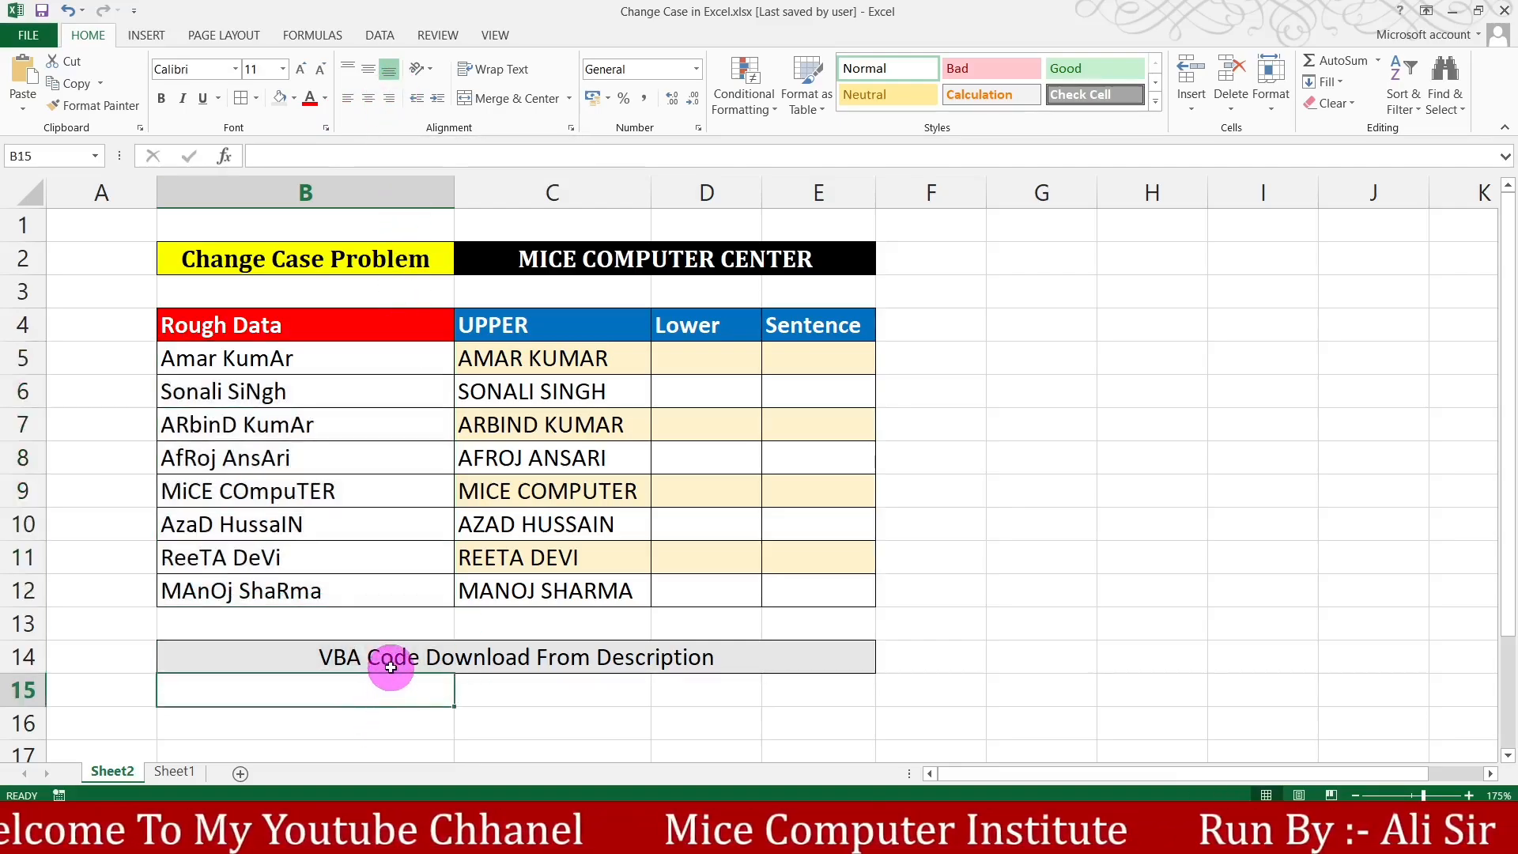
{"action": "left_click", "coordinate": [390, 666]}
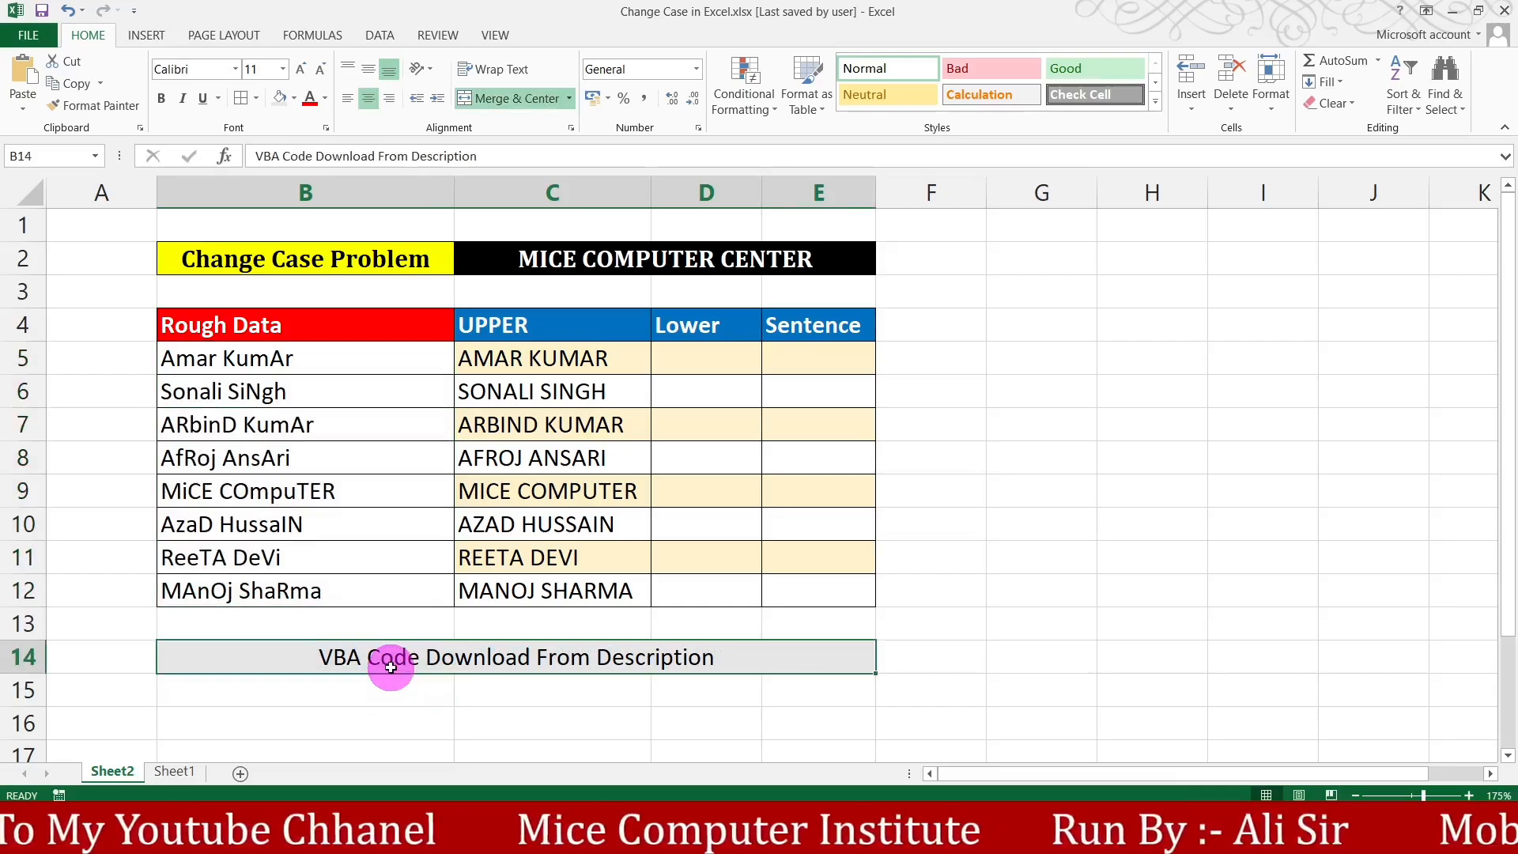
{"action": "left_click", "coordinate": [320, 358]}
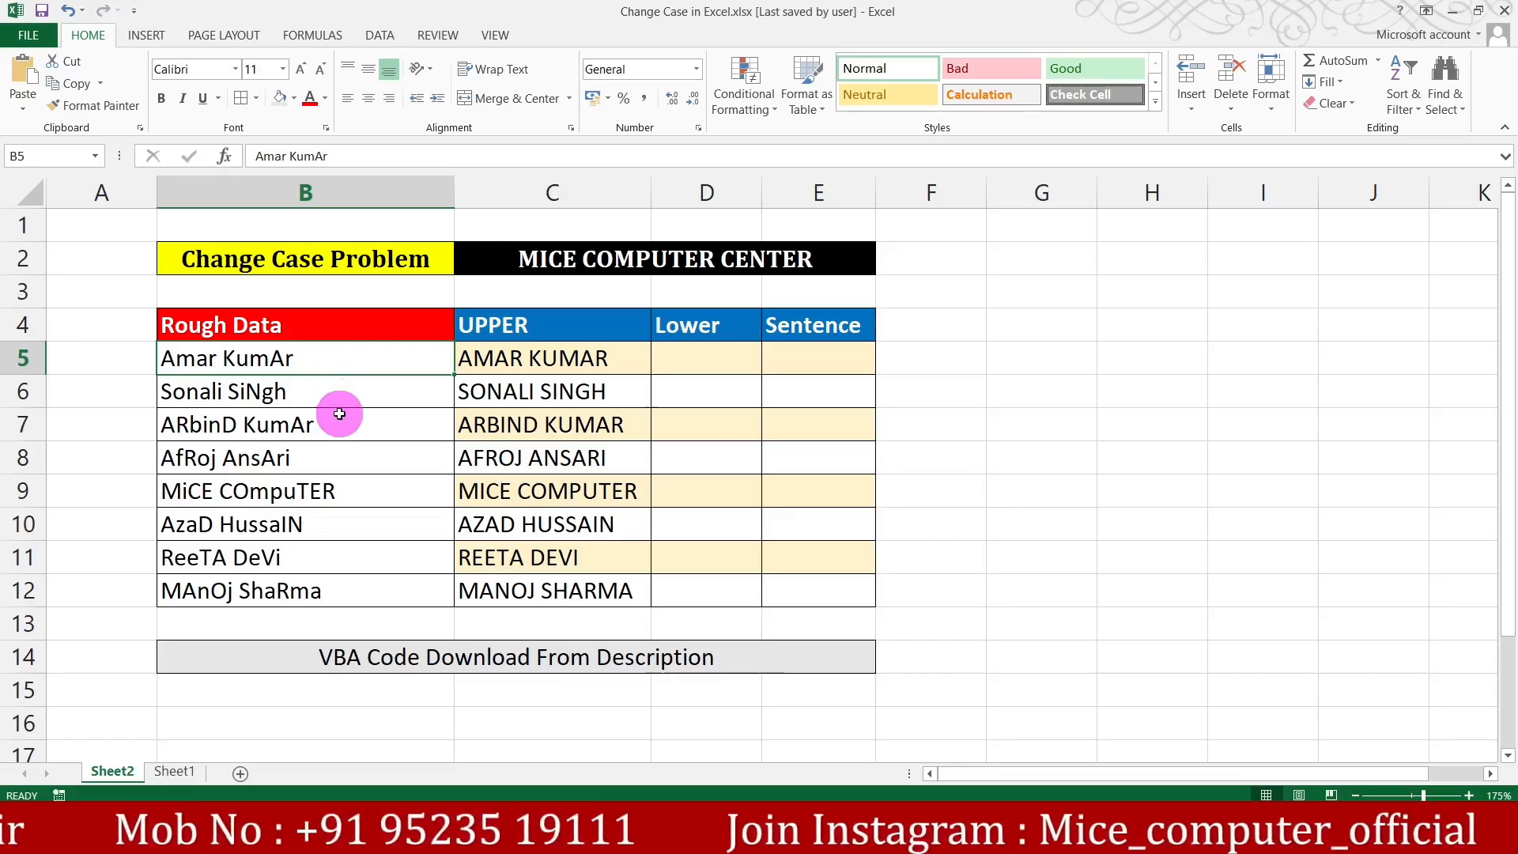
- Open the VBA code view for Sheet2 and insert a new standard module in the workbook's project
{"action": "right_click", "coordinate": [121, 773]}
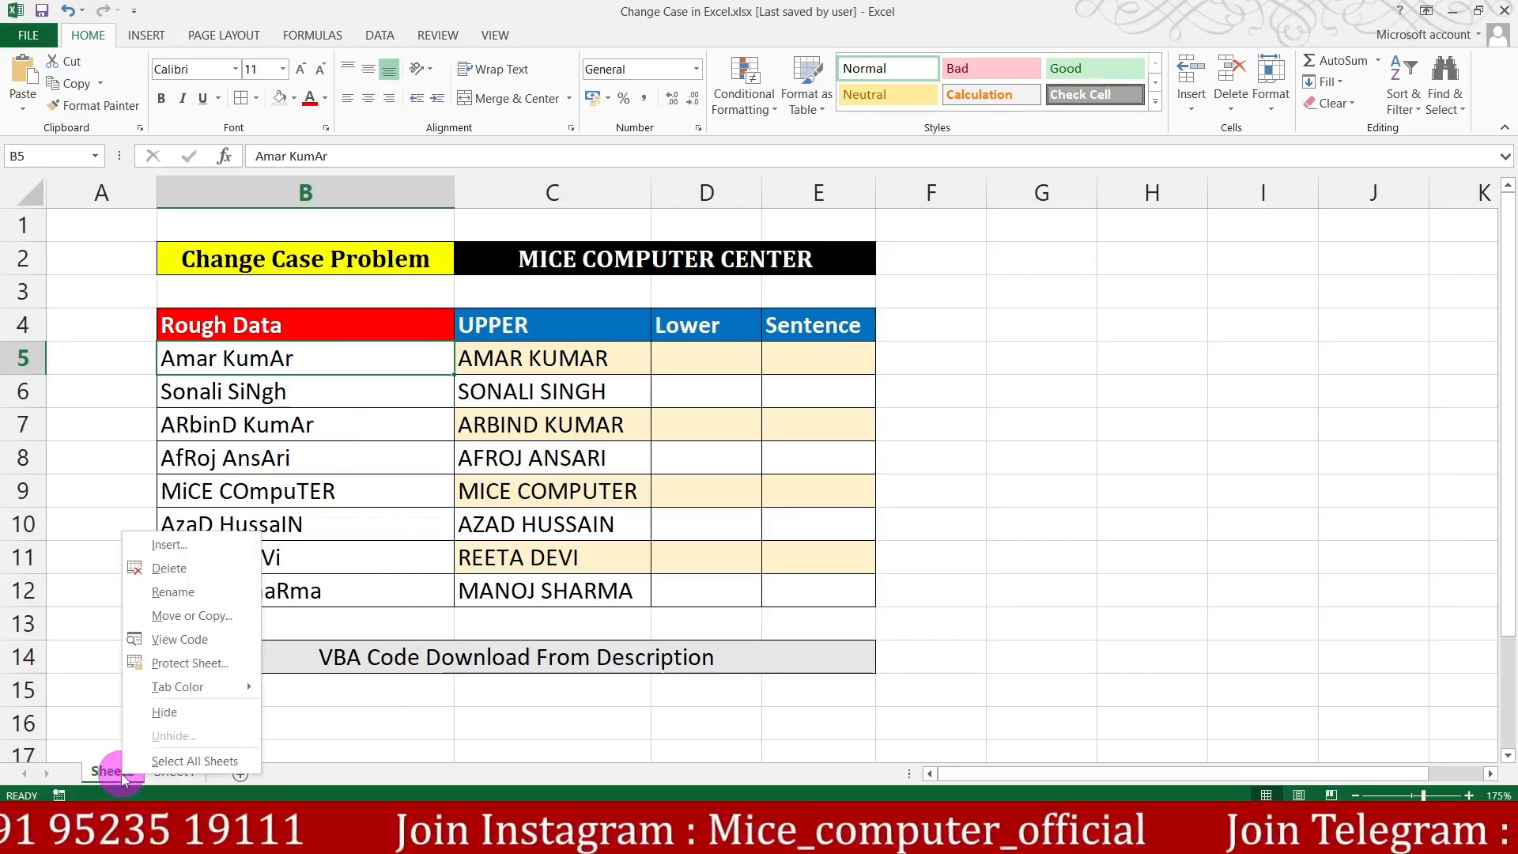
{"action": "left_click", "coordinate": [174, 640]}
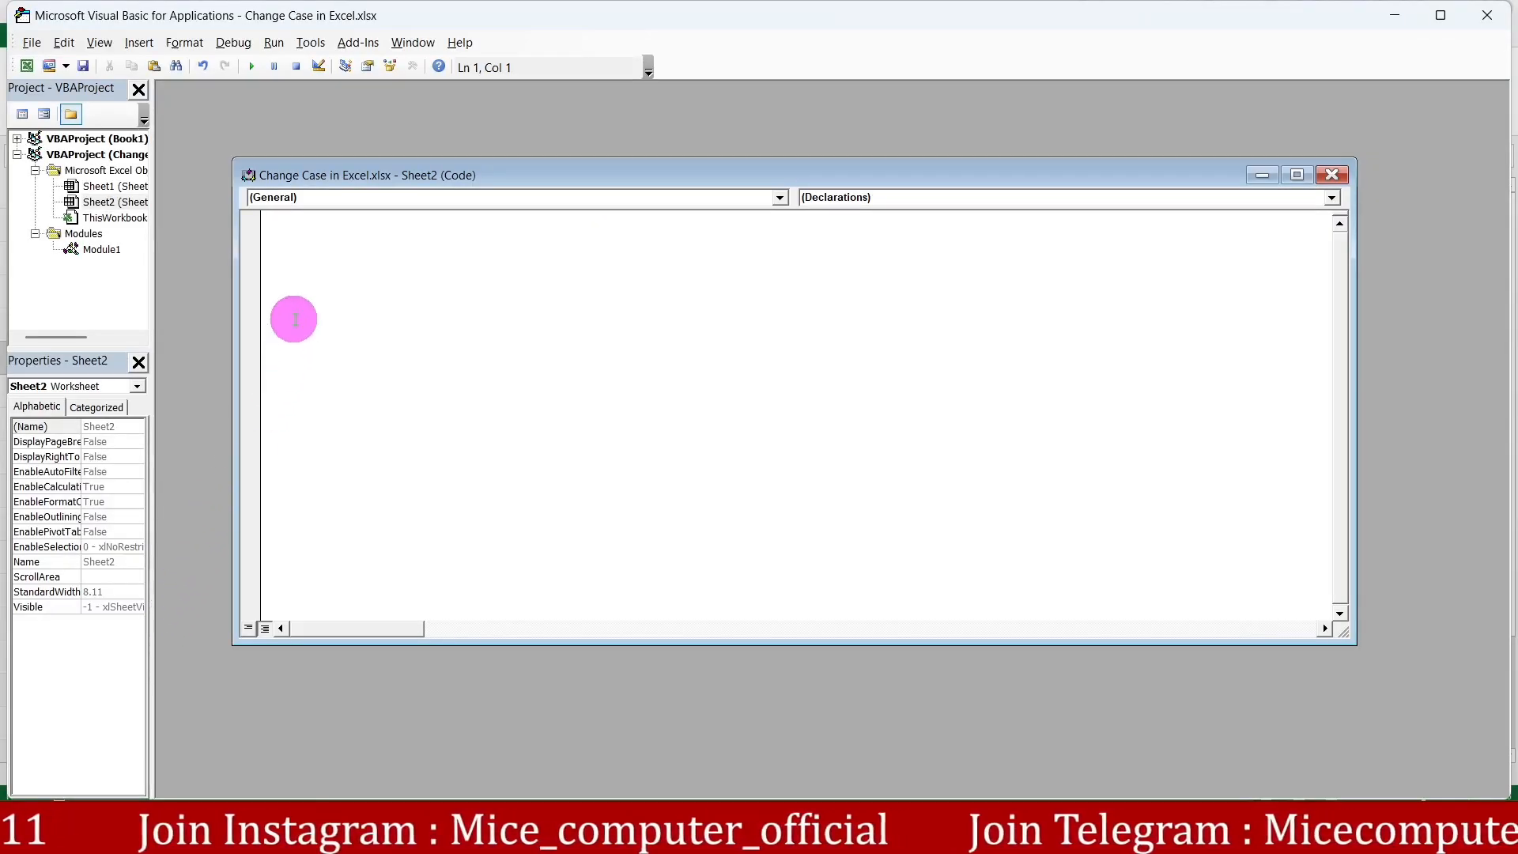
{"action": "left_click", "coordinate": [139, 43]}
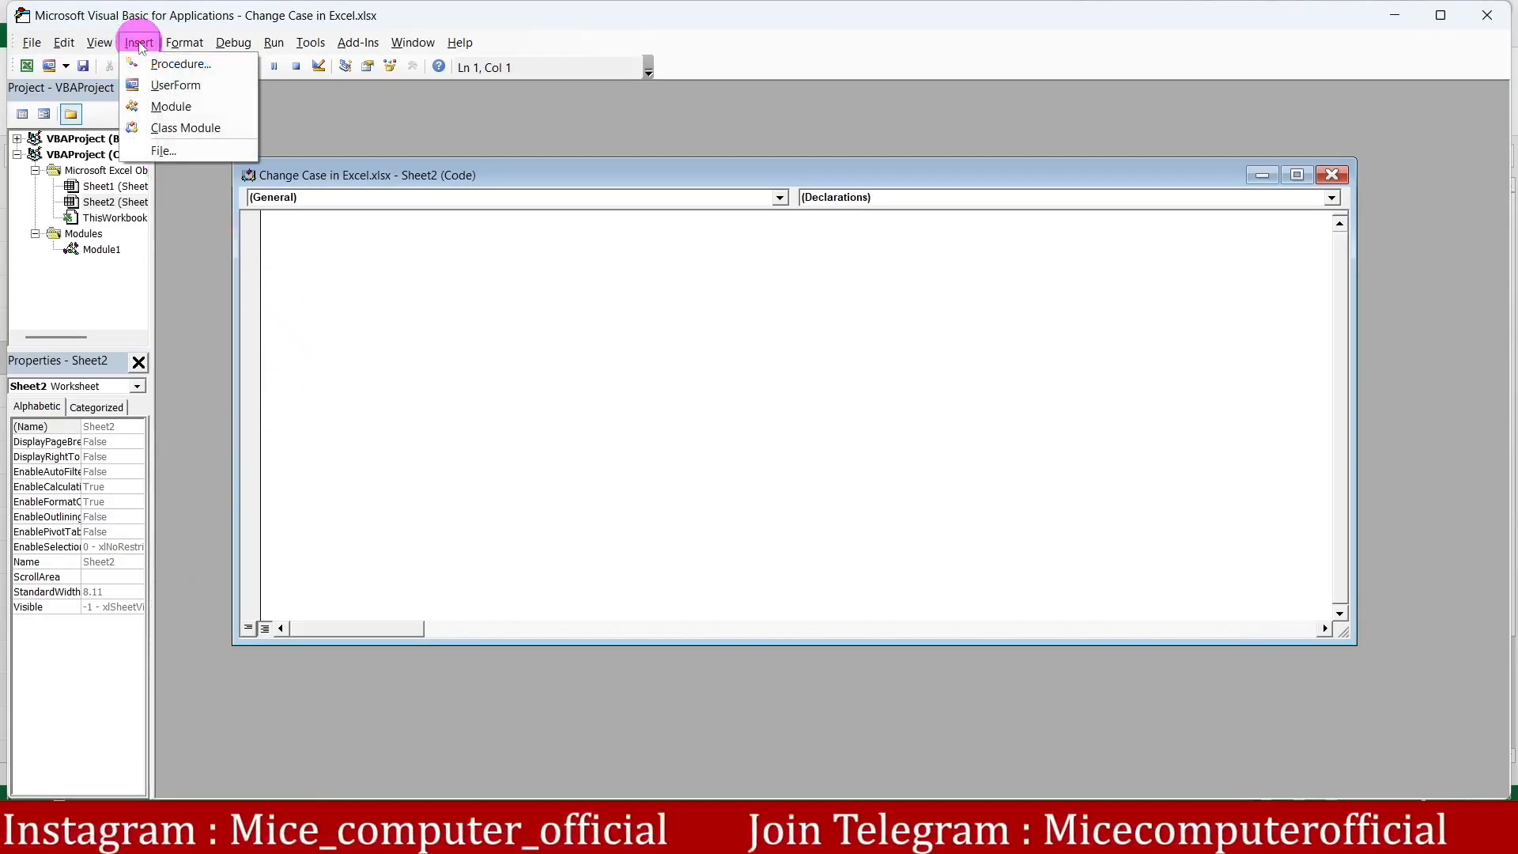
{"action": "left_click", "coordinate": [180, 107]}
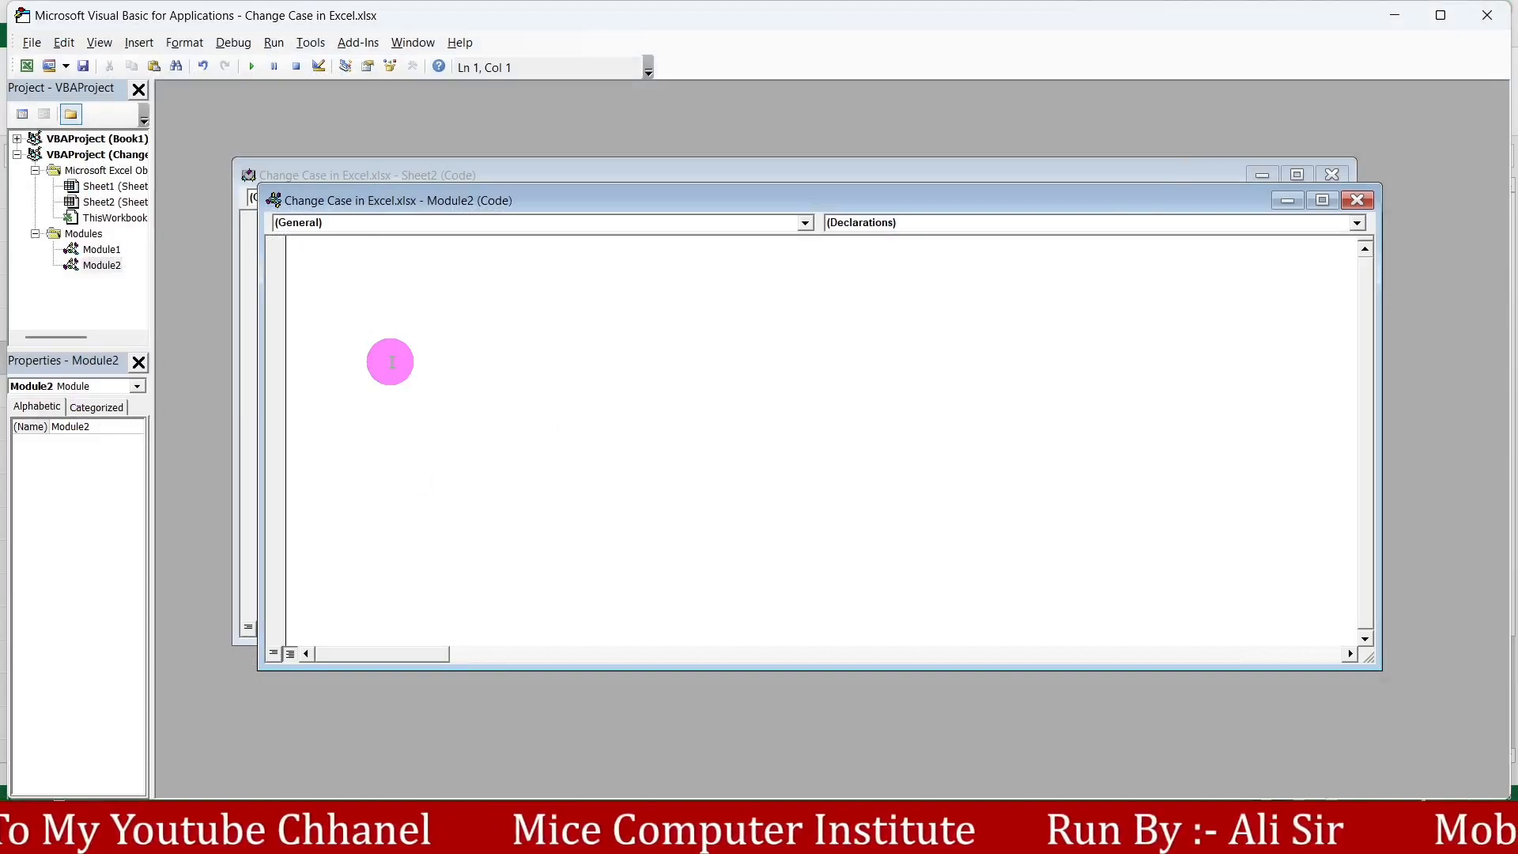
- Paste the copied Upper, Proper and Lower macro code into the new module, and close the VBA editor
{"action": "key", "text": "ctrl+v"}
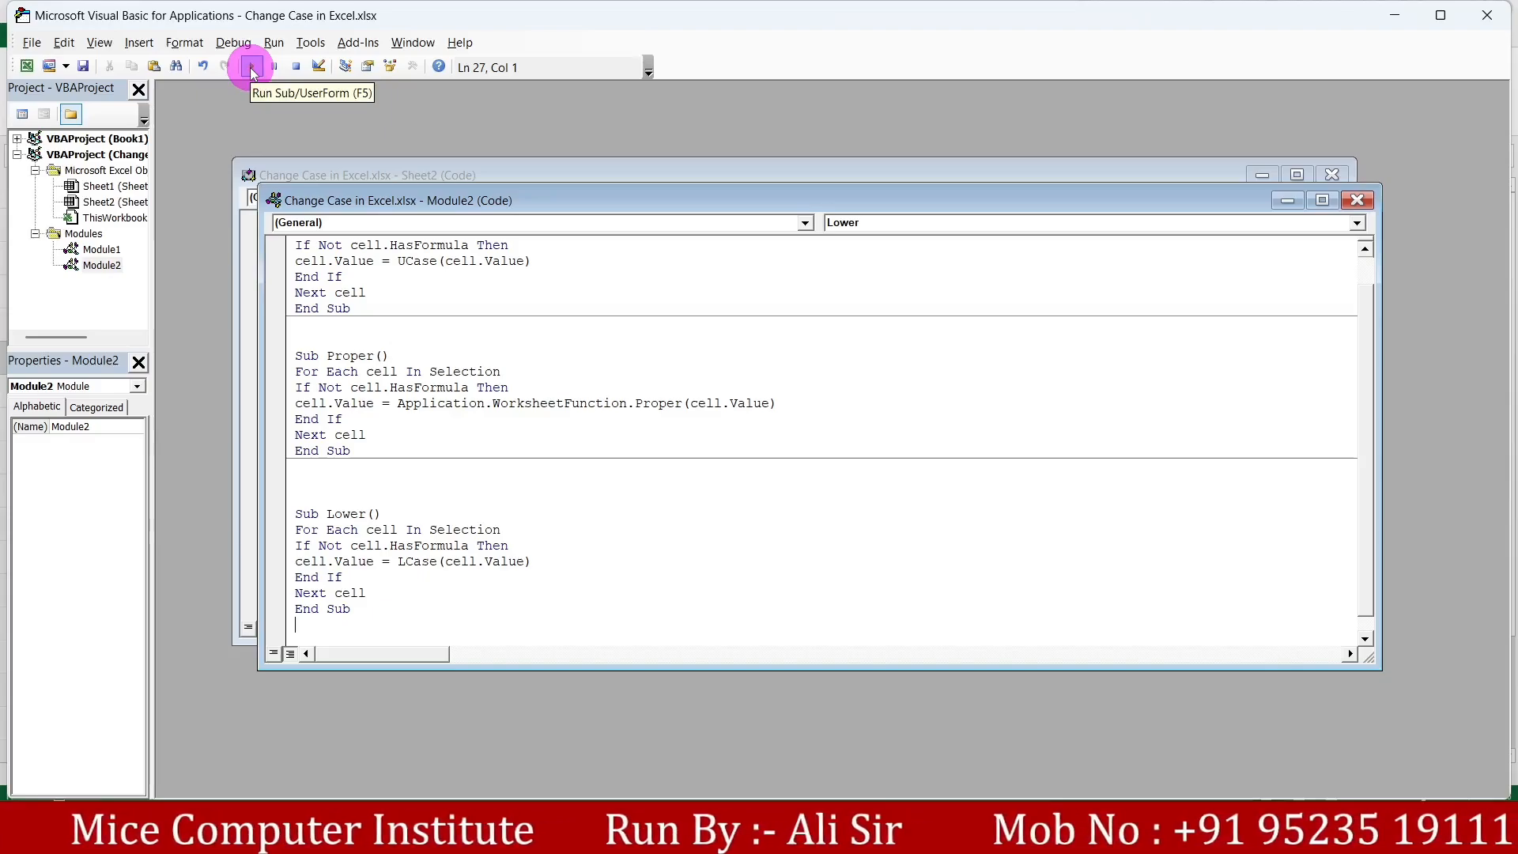
{"action": "left_click", "coordinate": [1357, 200]}
{"action": "left_click", "coordinate": [1333, 176]}
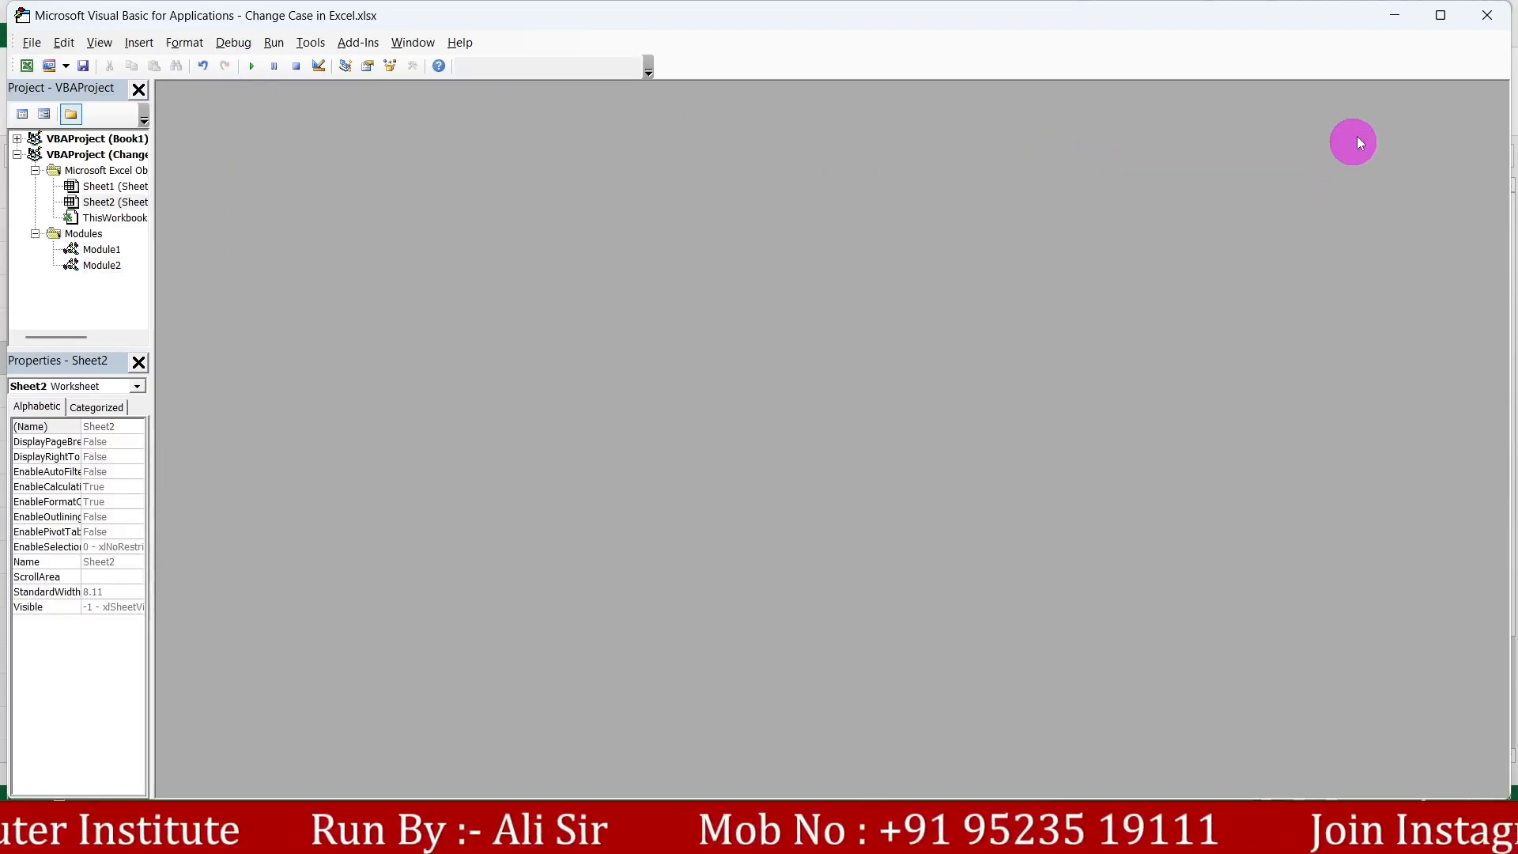
{"action": "left_click", "coordinate": [1488, 16]}
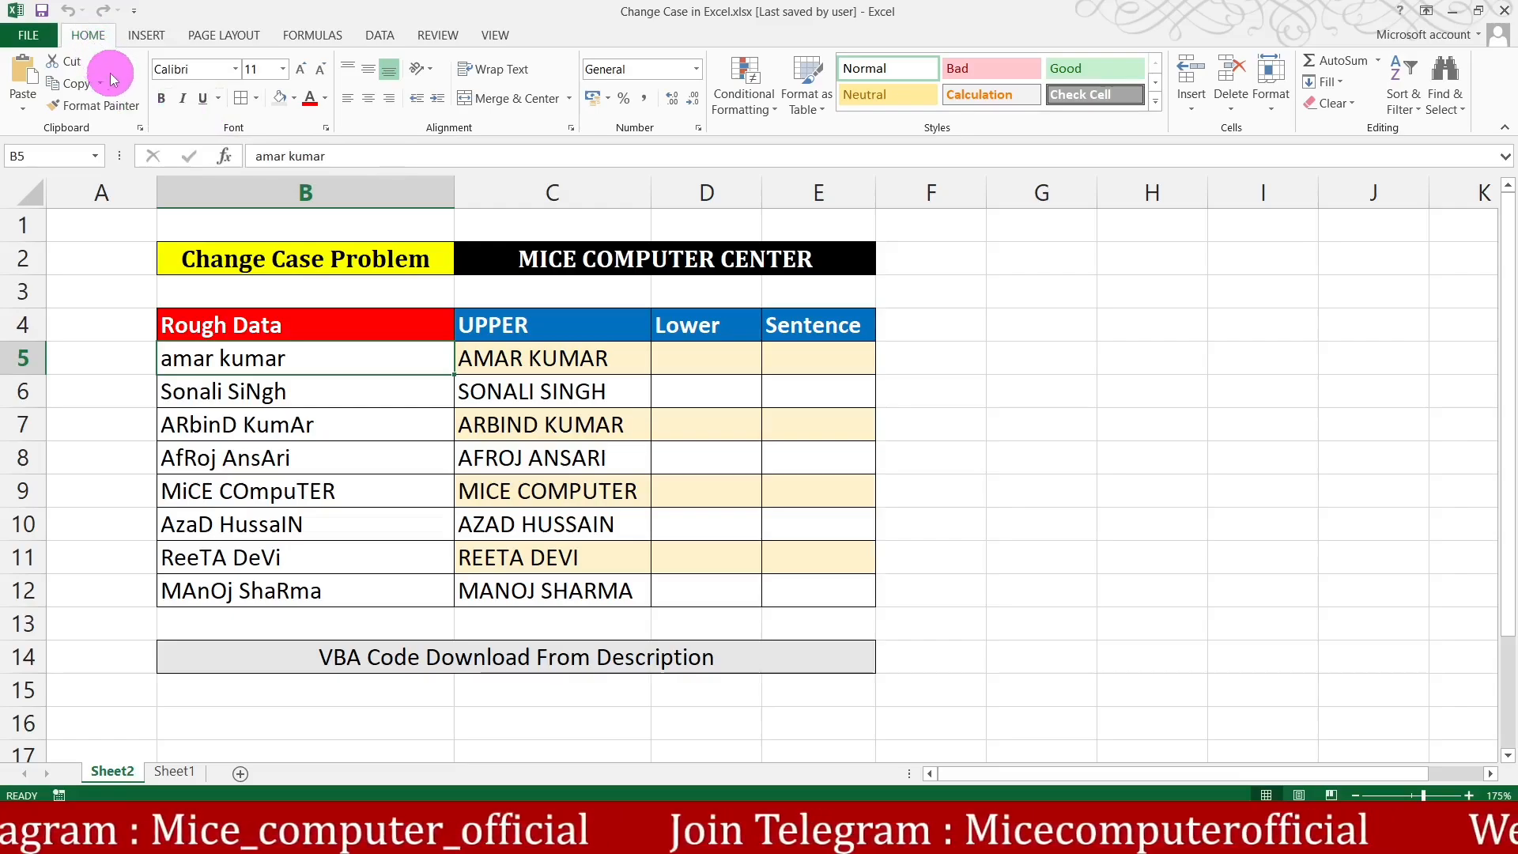
{"action": "left_click", "coordinate": [140, 33]}
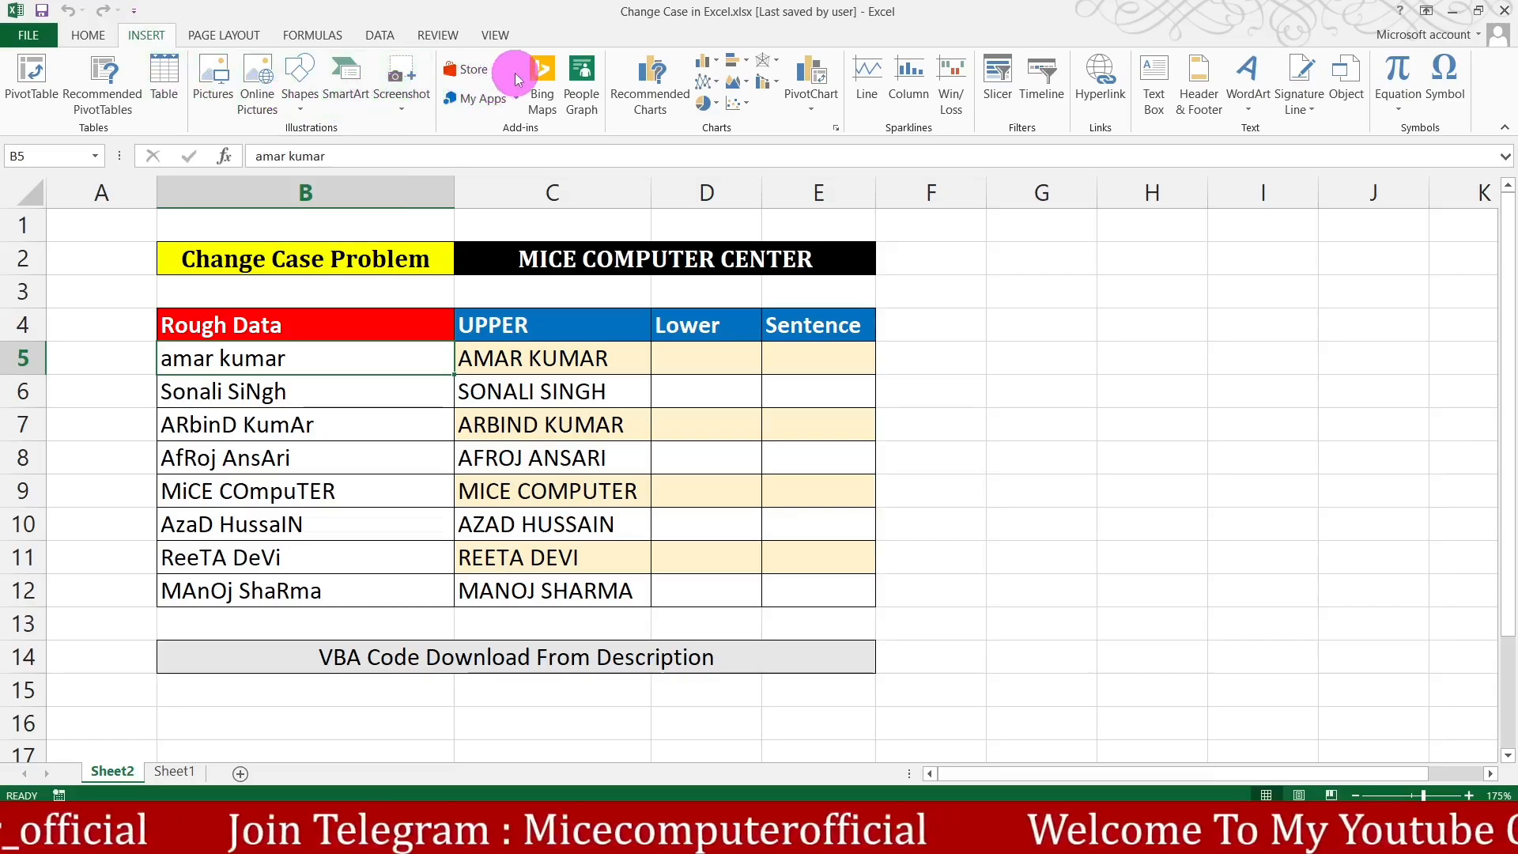
{"action": "left_click", "coordinate": [497, 35]}
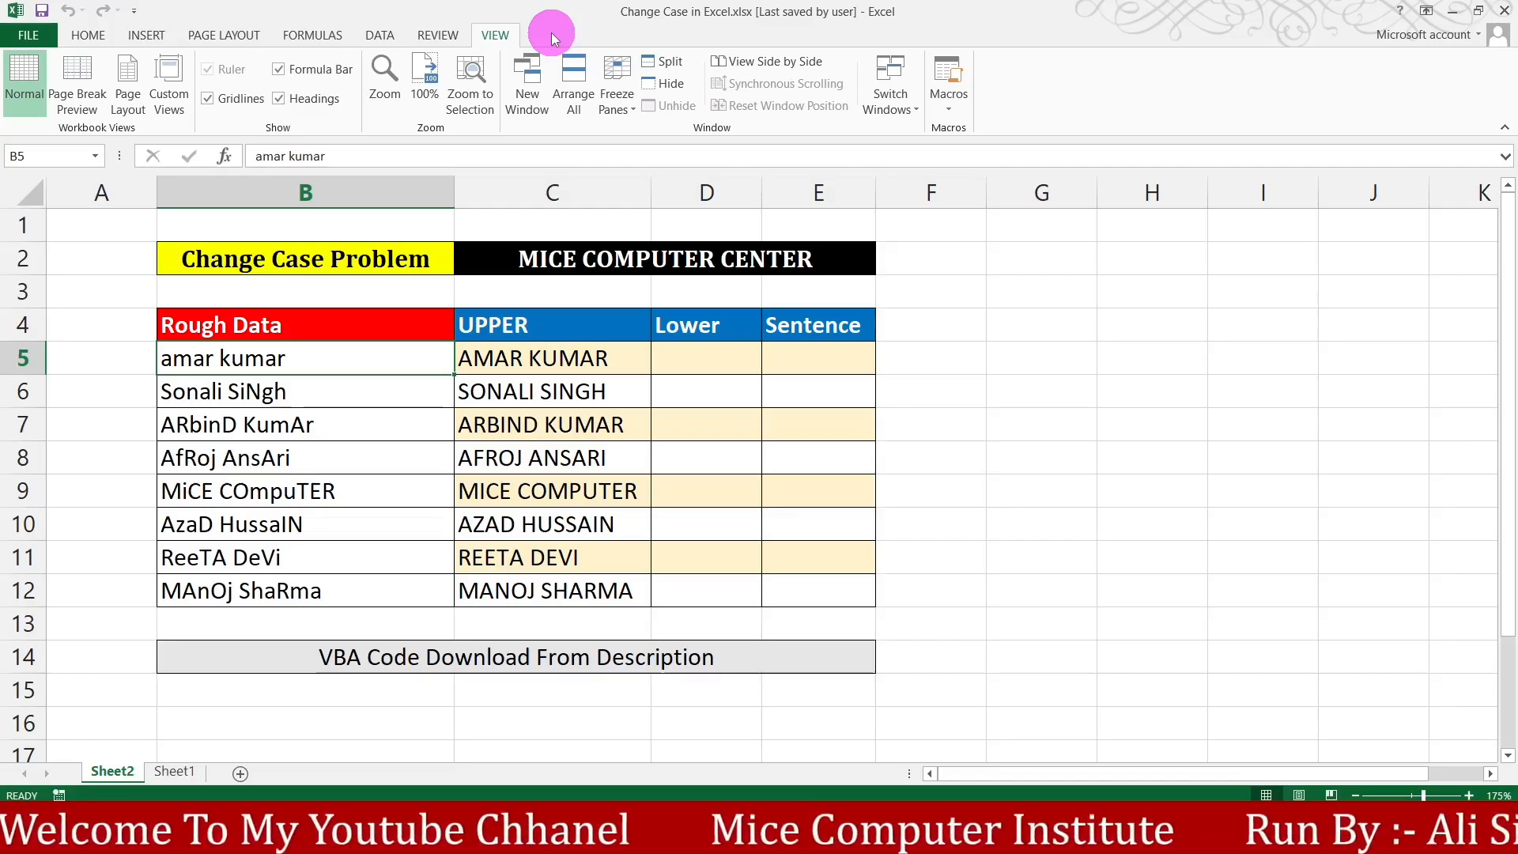
{"action": "left_click", "coordinate": [324, 36]}
- Open the ribbon customization options and add a new custom tab directly after Developer
{"action": "right_click", "coordinate": [425, 37]}
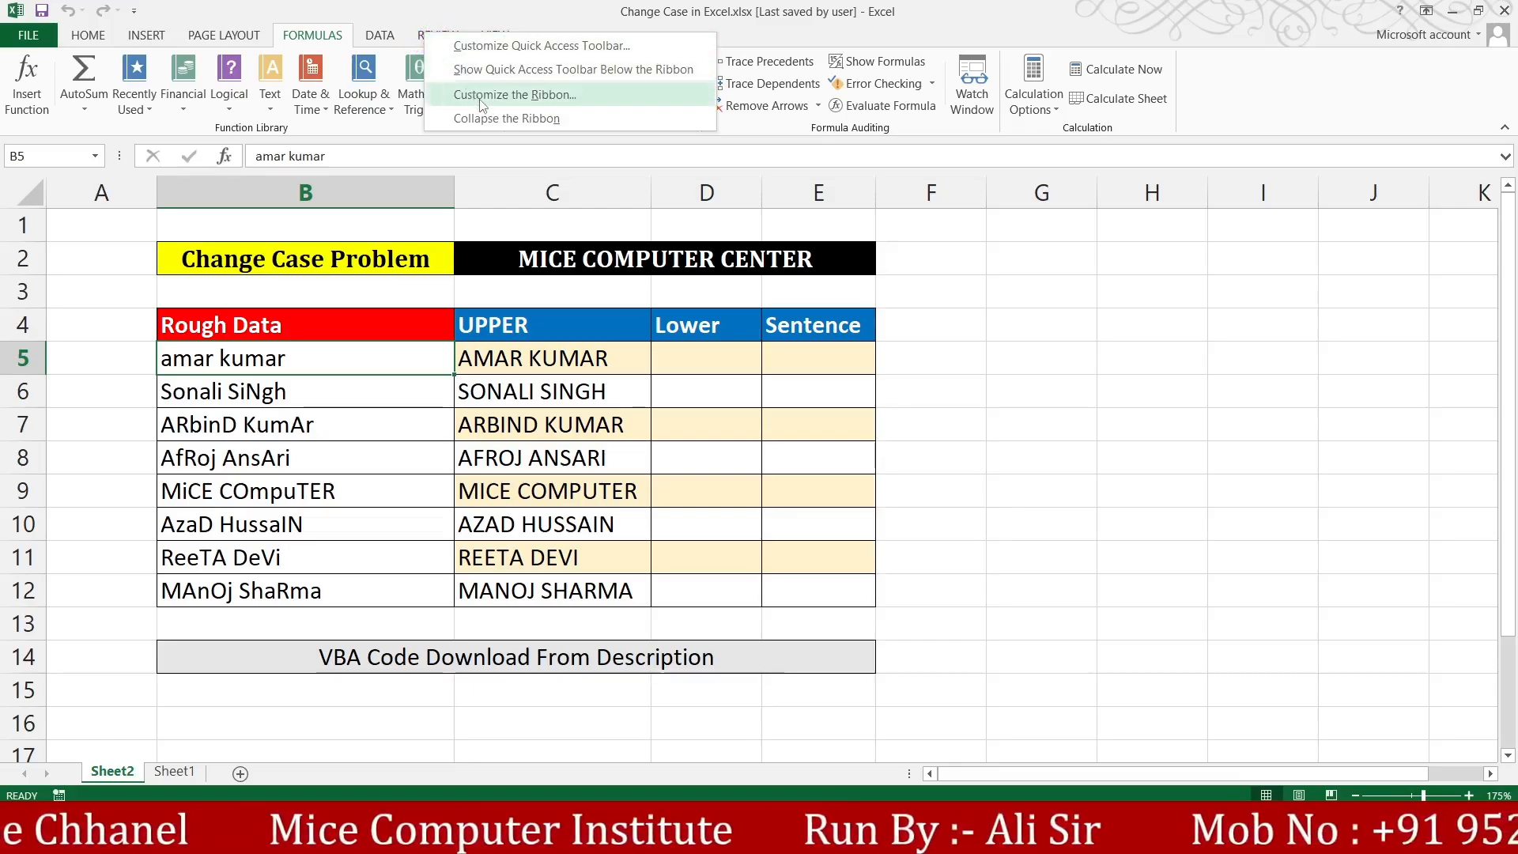
{"action": "left_click", "coordinate": [513, 95]}
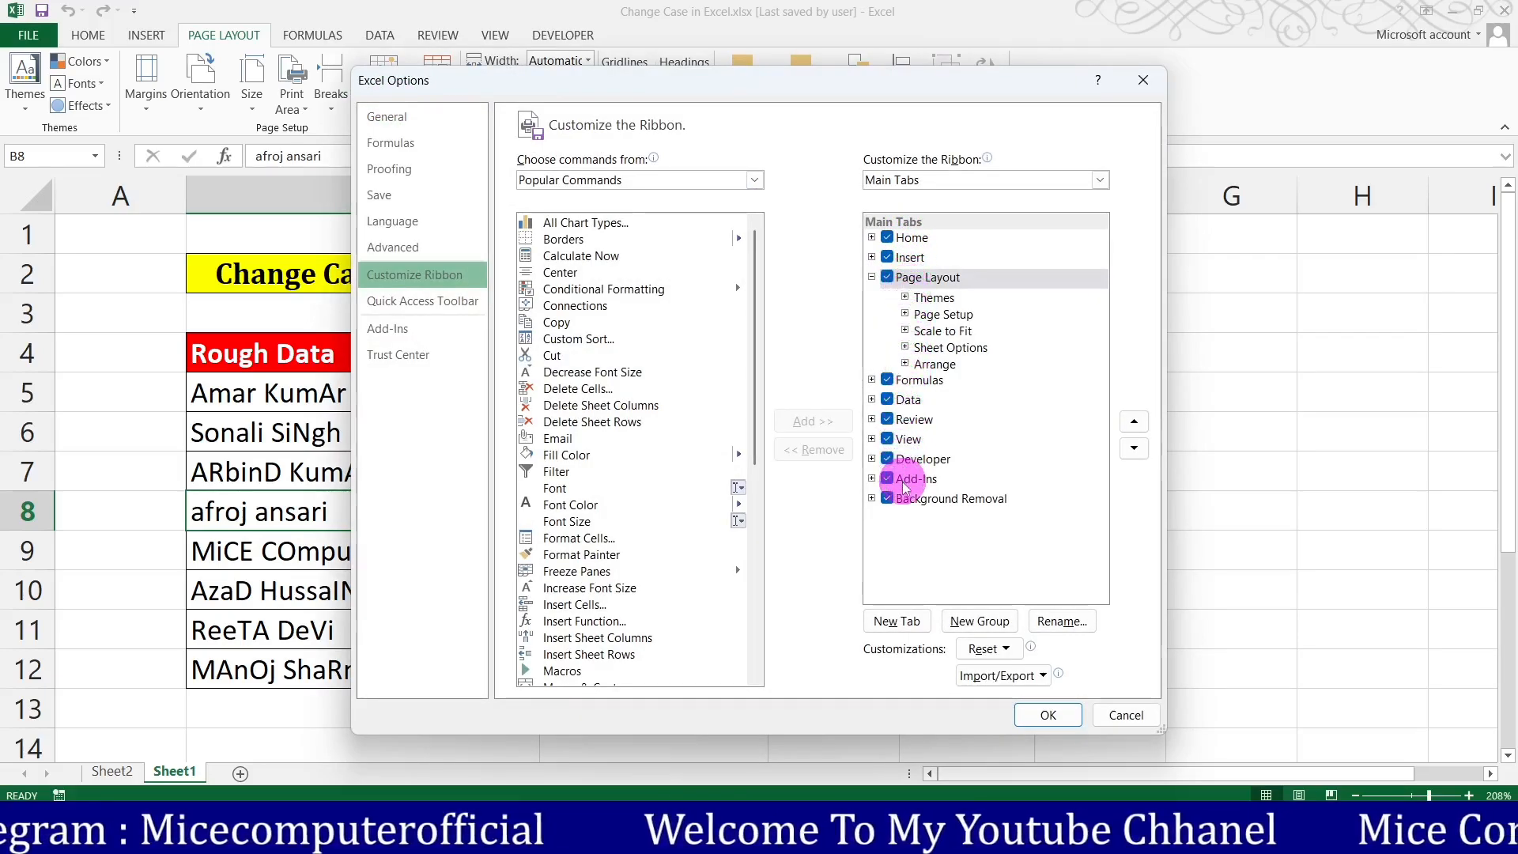
{"action": "left_click", "coordinate": [909, 440]}
{"action": "left_click", "coordinate": [919, 461]}
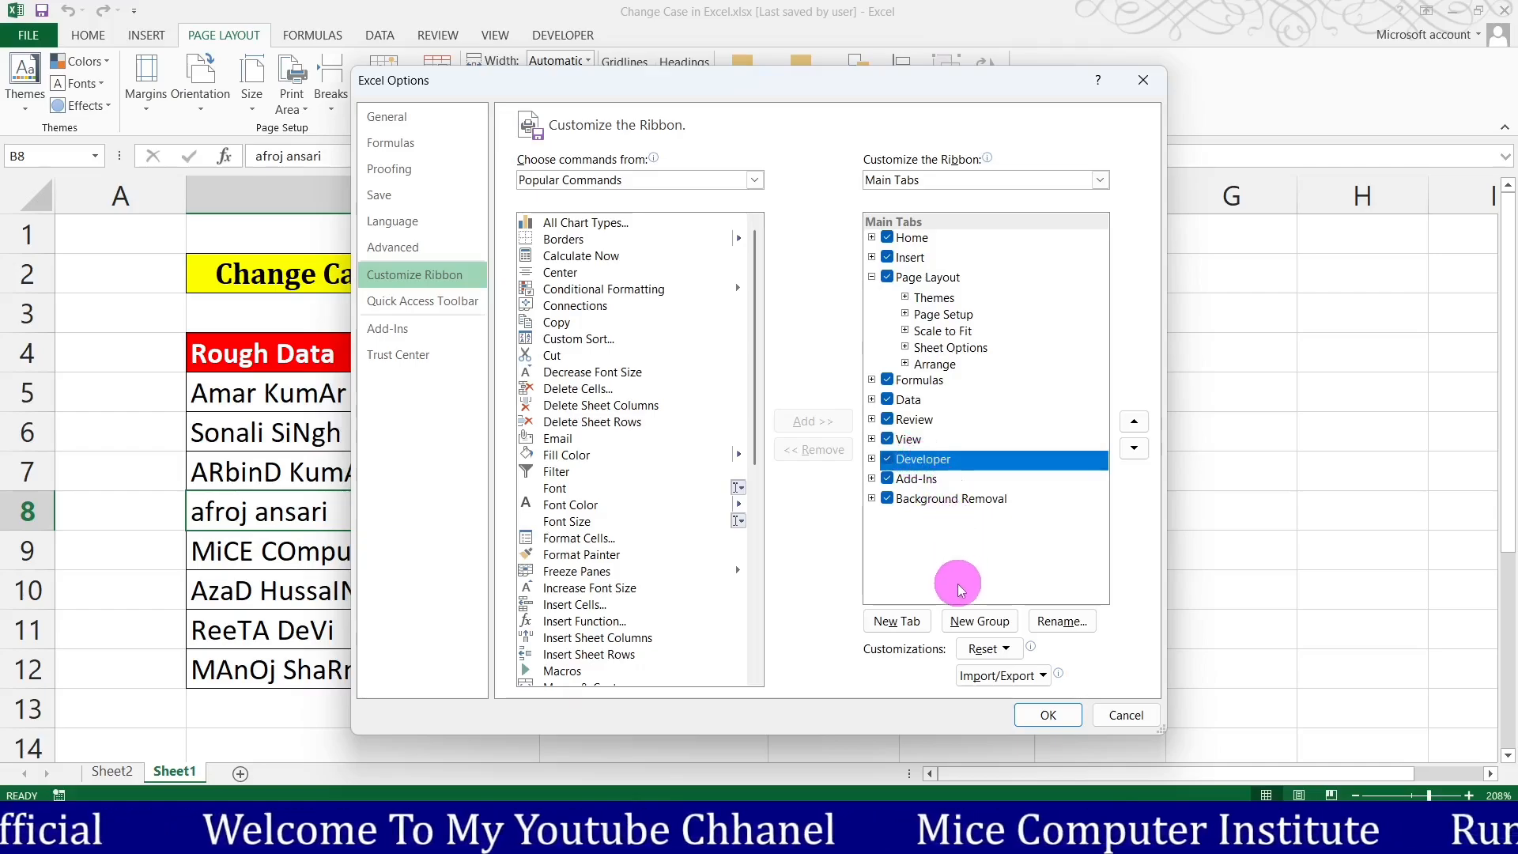
{"action": "left_click", "coordinate": [922, 626]}
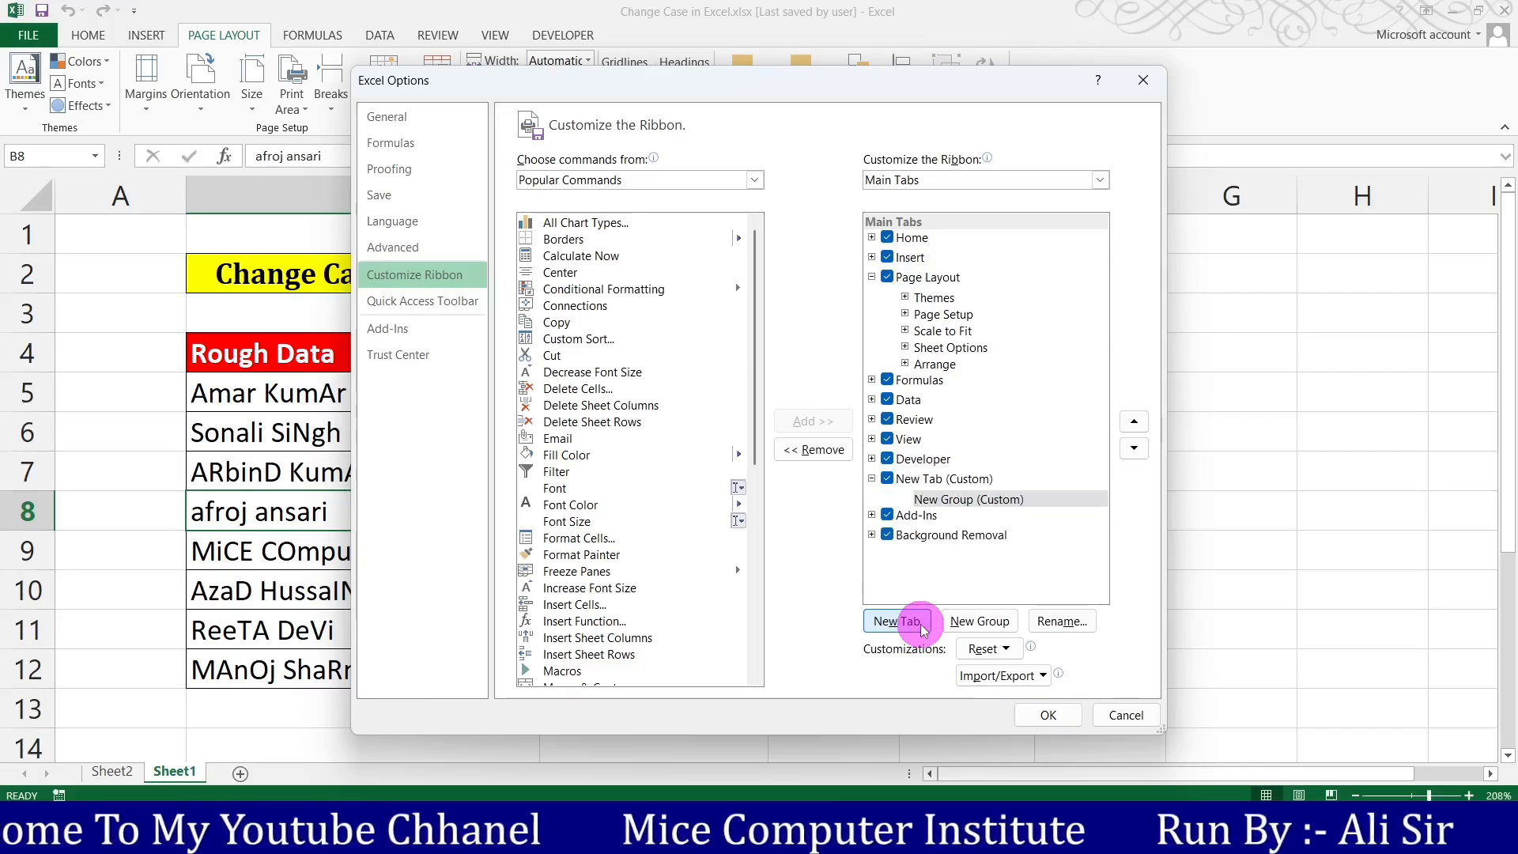
- Show the available macros and add Lower, Proper and Upper to the new tab's custom group
{"action": "left_click", "coordinate": [630, 181]}
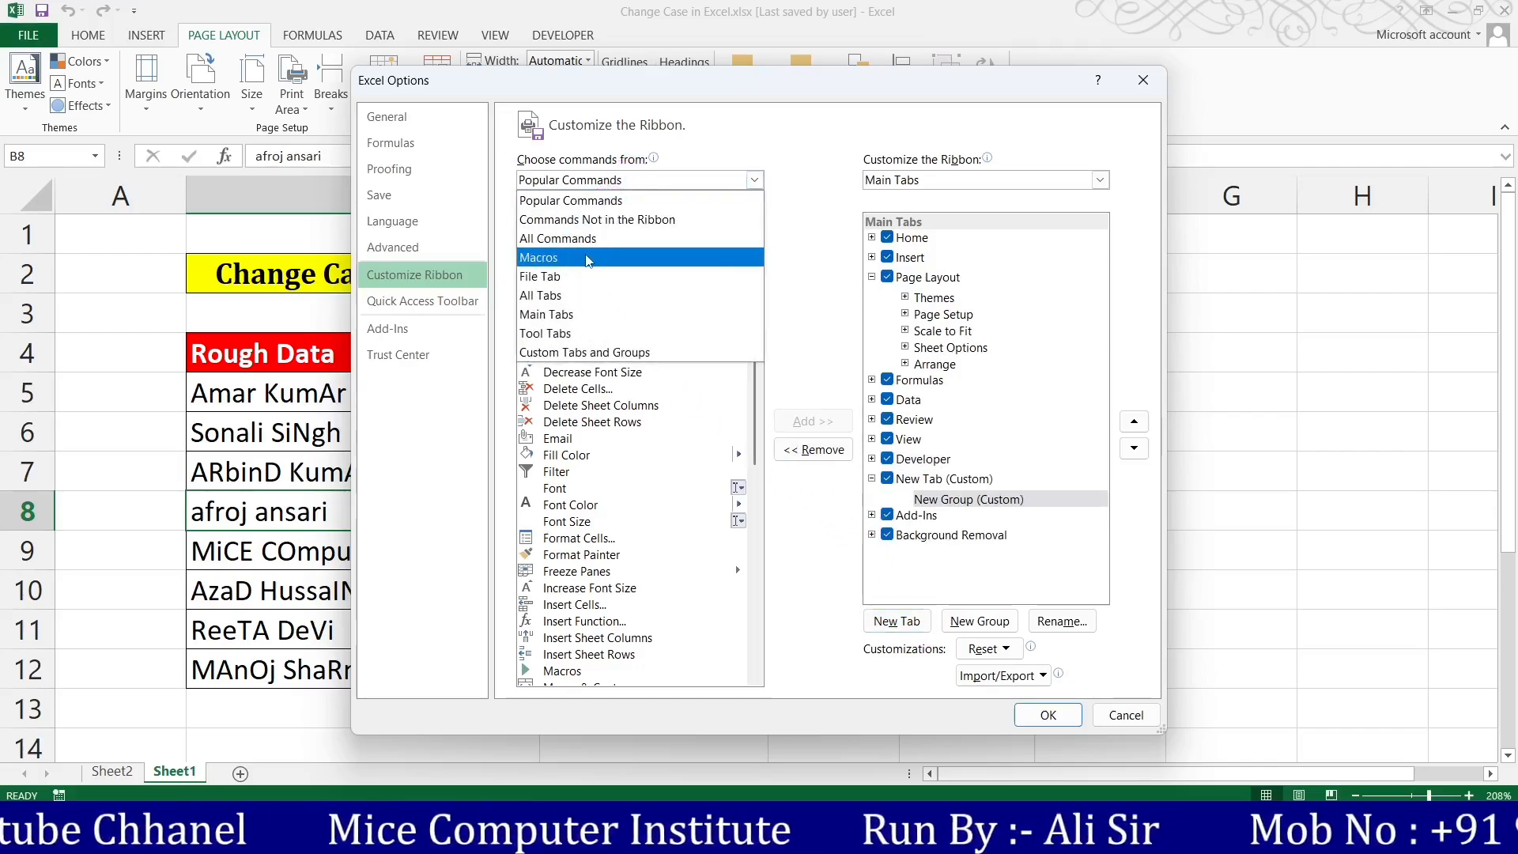
{"action": "left_click", "coordinate": [588, 260]}
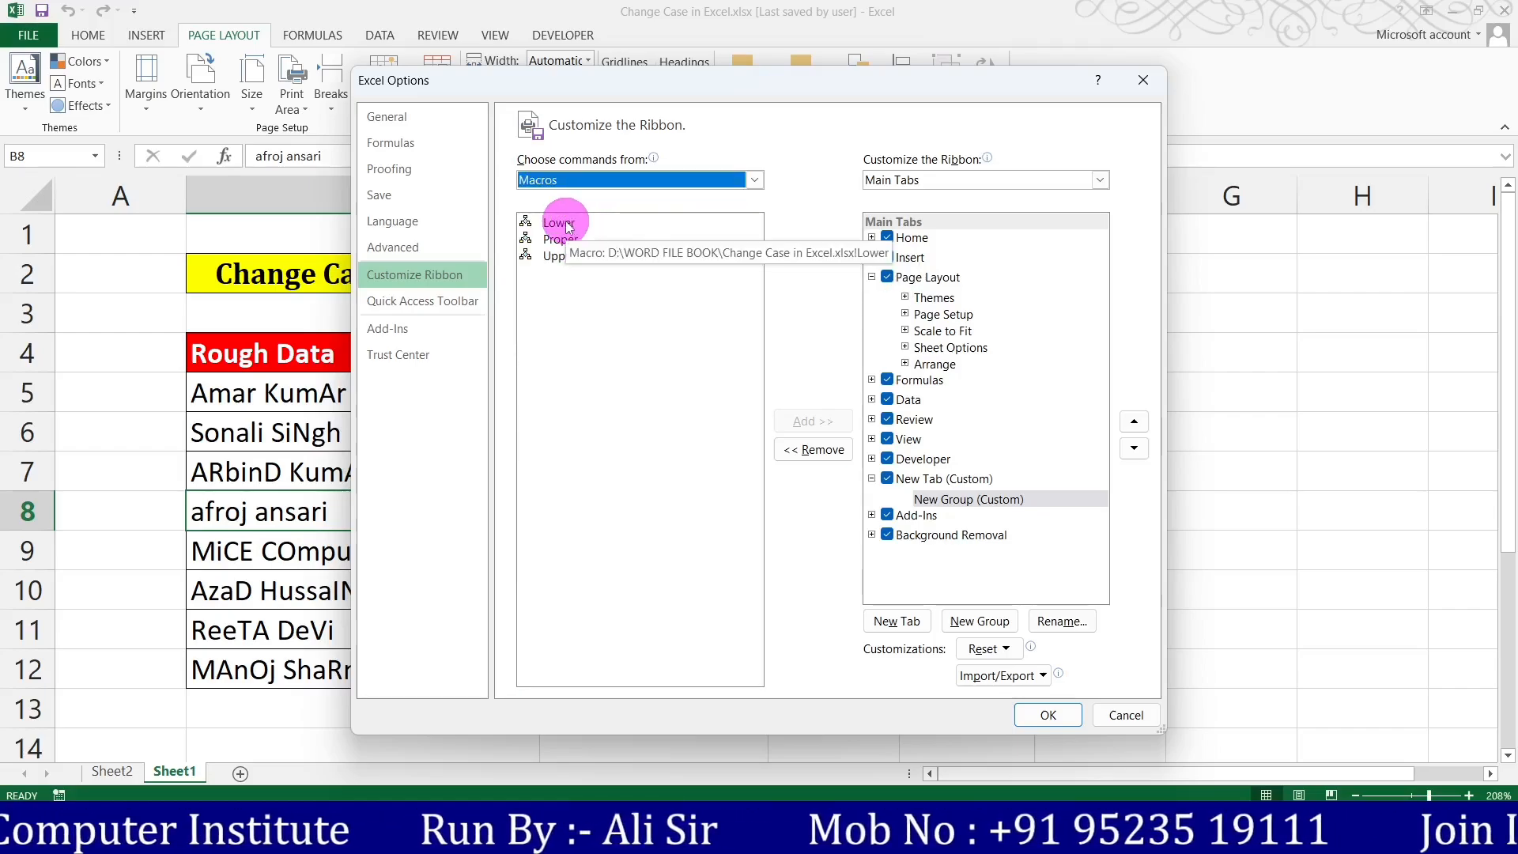
{"action": "left_click", "coordinate": [589, 224]}
{"action": "left_click", "coordinate": [823, 419]}
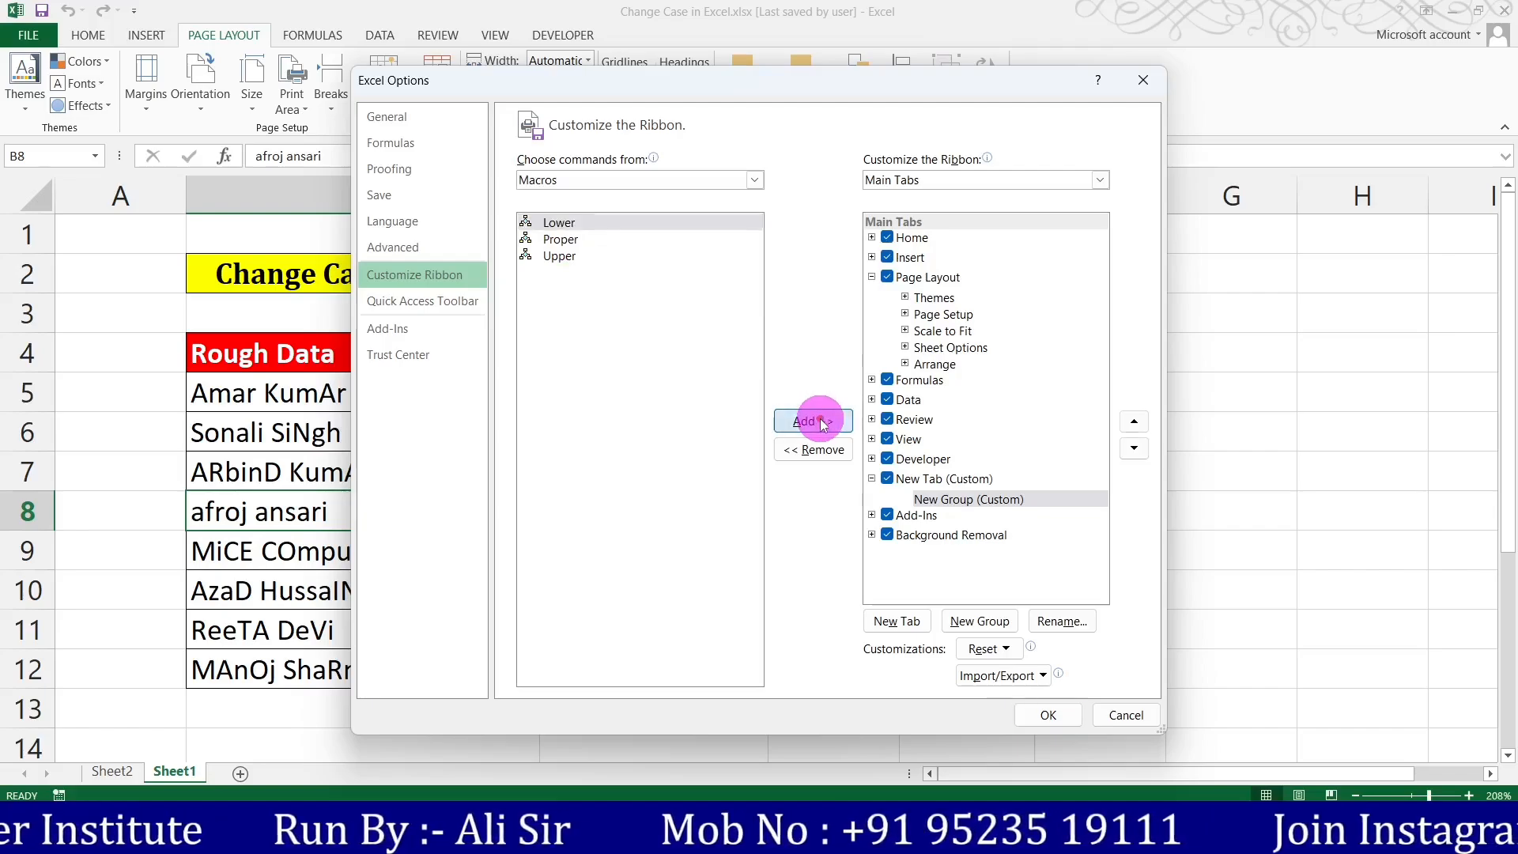
{"action": "left_click", "coordinate": [581, 239]}
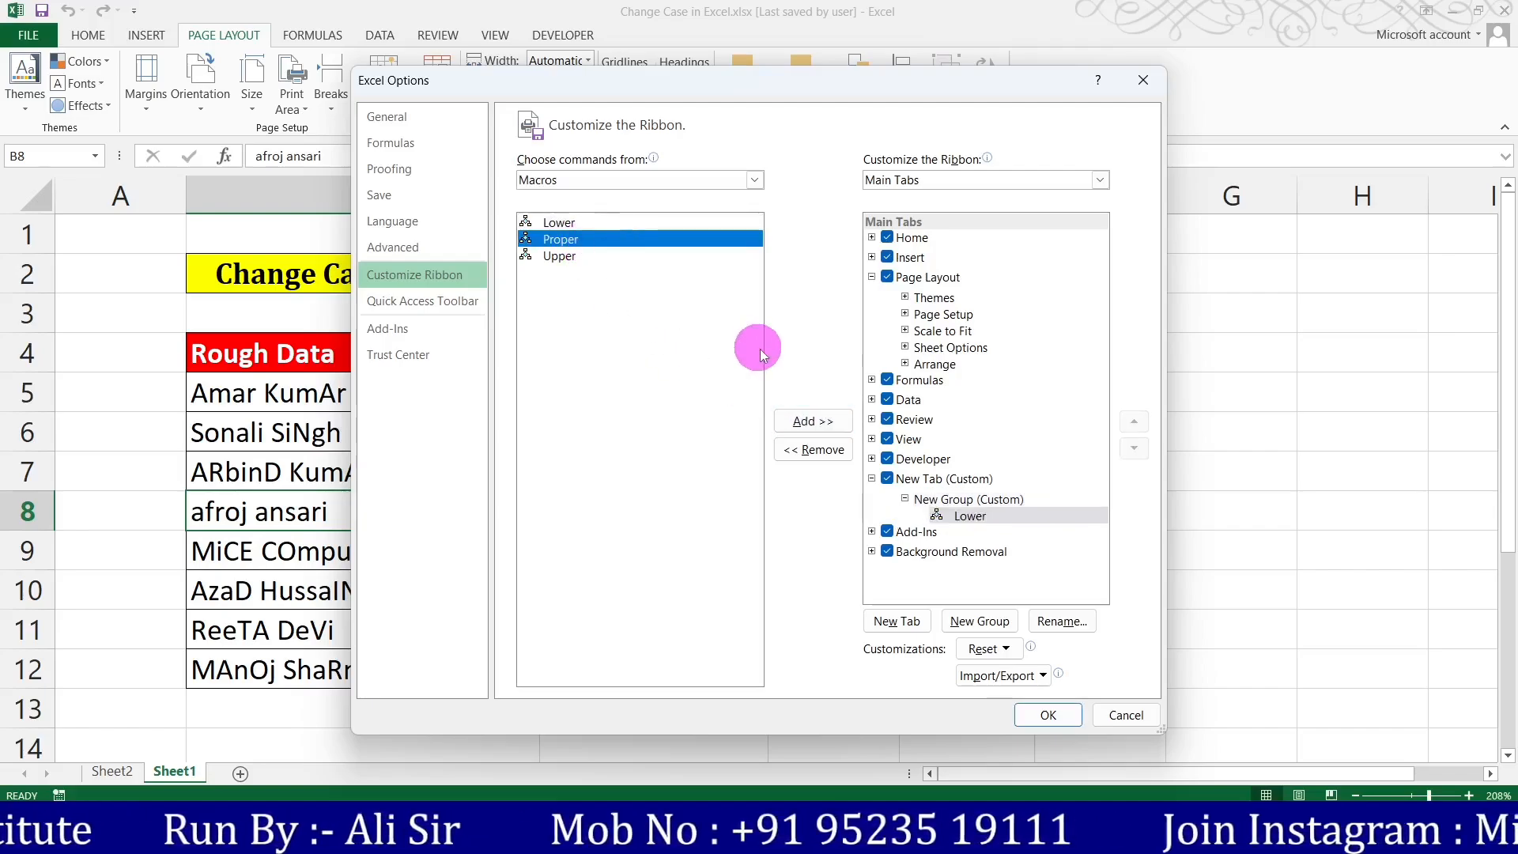
{"action": "left_click", "coordinate": [813, 421]}
{"action": "left_click", "coordinate": [558, 258]}
{"action": "left_click", "coordinate": [801, 421]}
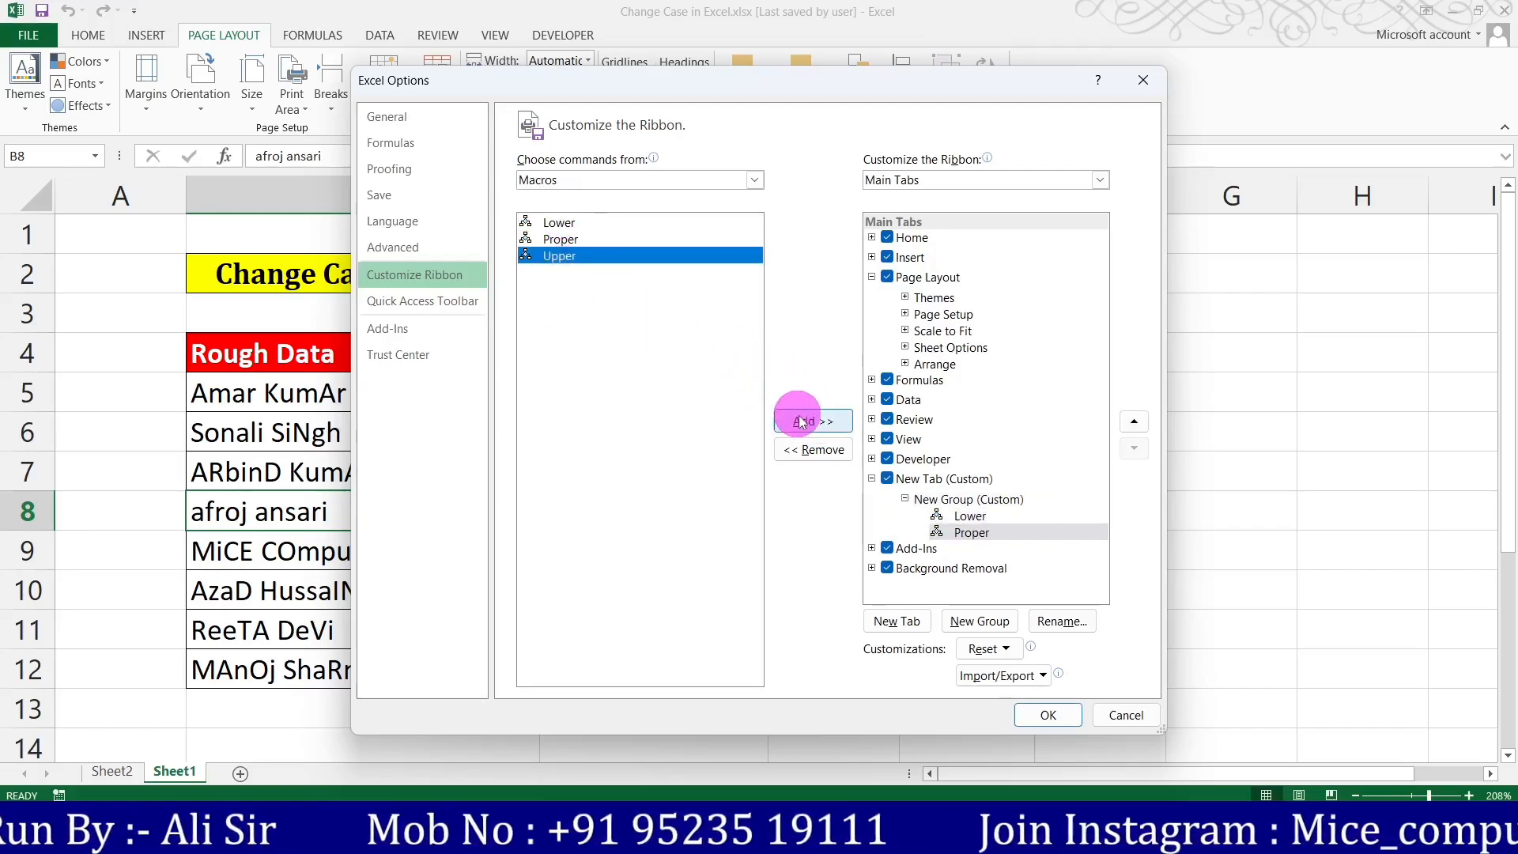
- Assign new symbols to the custom group's macros: a grey person for Lower, a person in a suit for Proper, a yellow smiley for Upper
{"action": "left_click", "coordinate": [994, 518]}
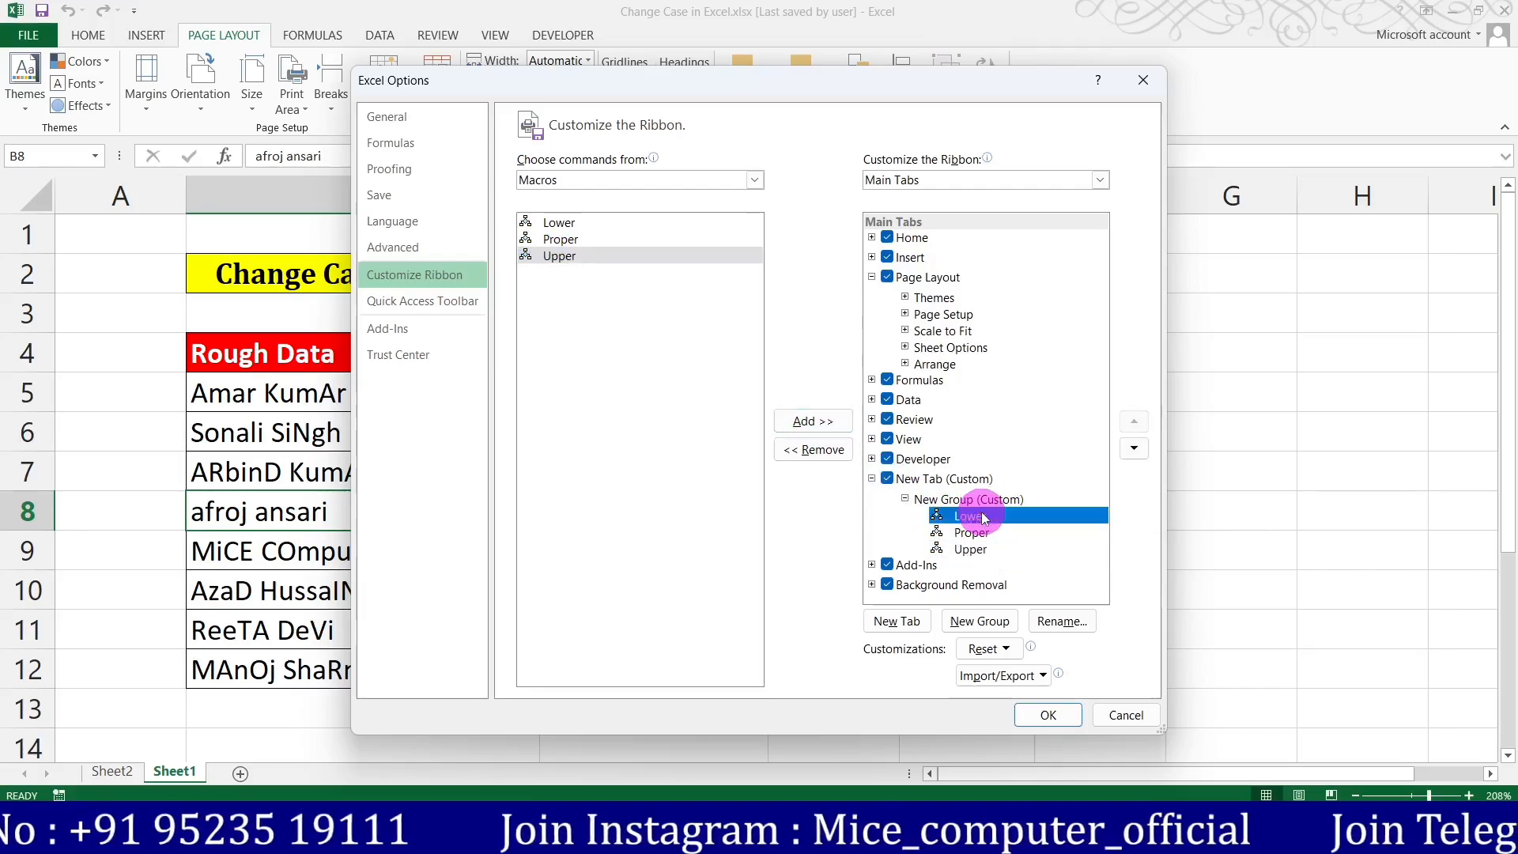
{"action": "left_click", "coordinate": [1062, 622]}
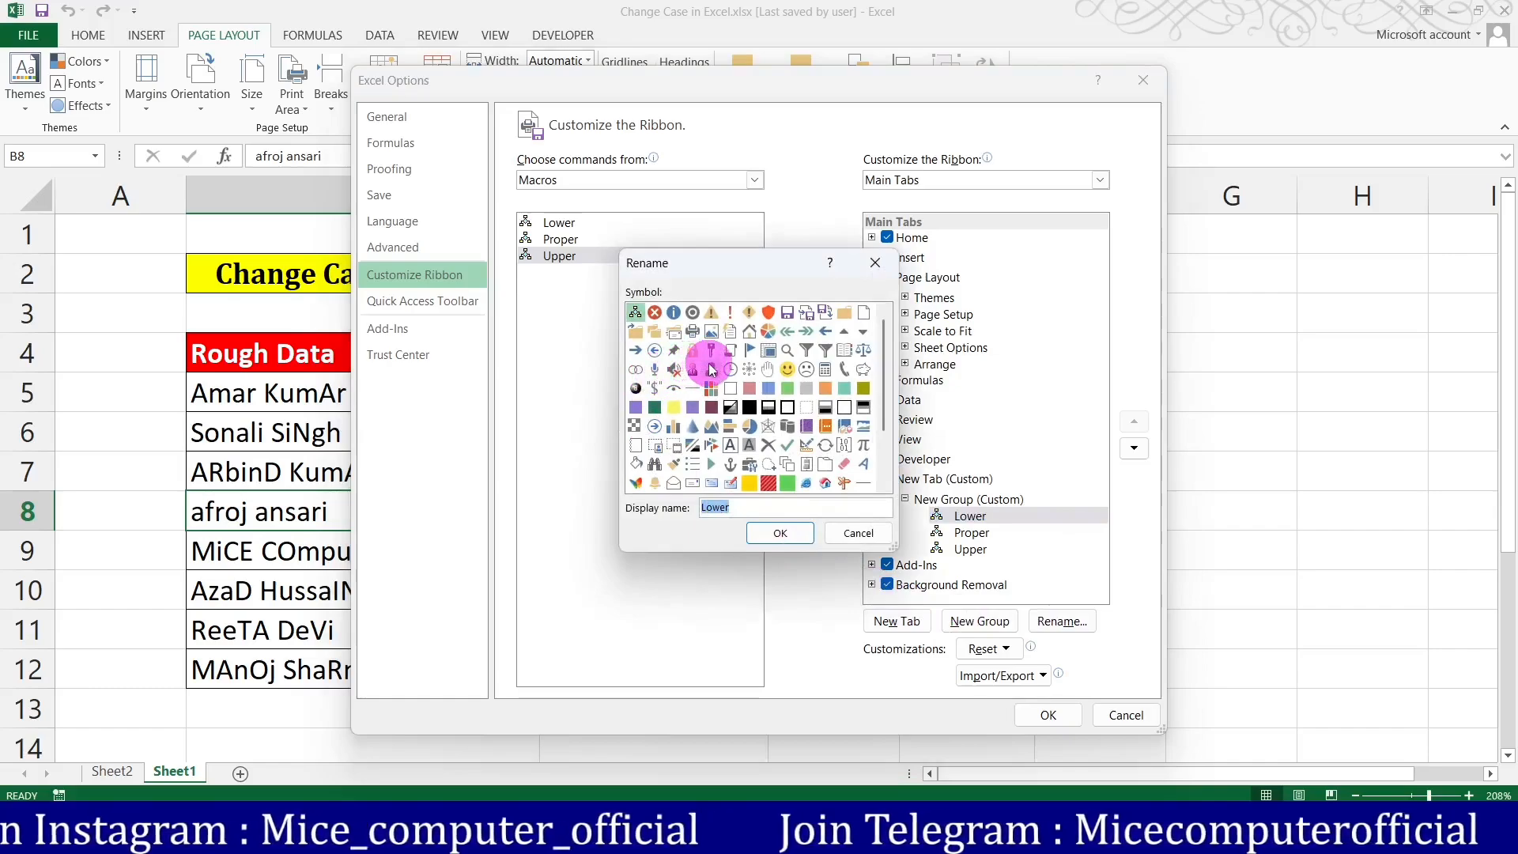
{"action": "left_click", "coordinate": [780, 533]}
{"action": "left_click", "coordinate": [971, 533]}
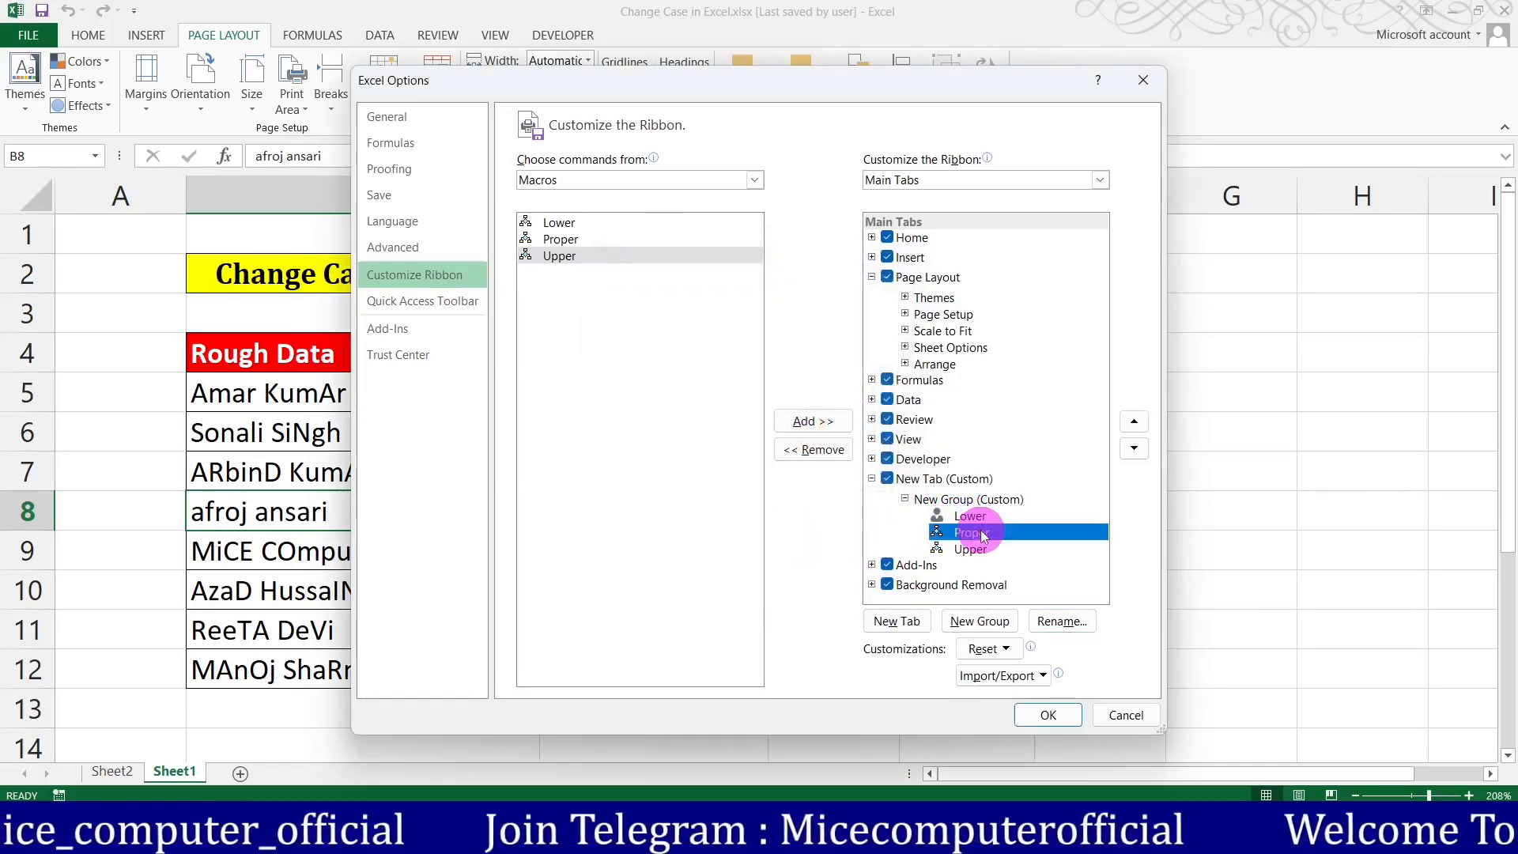
{"action": "left_click", "coordinate": [1045, 622]}
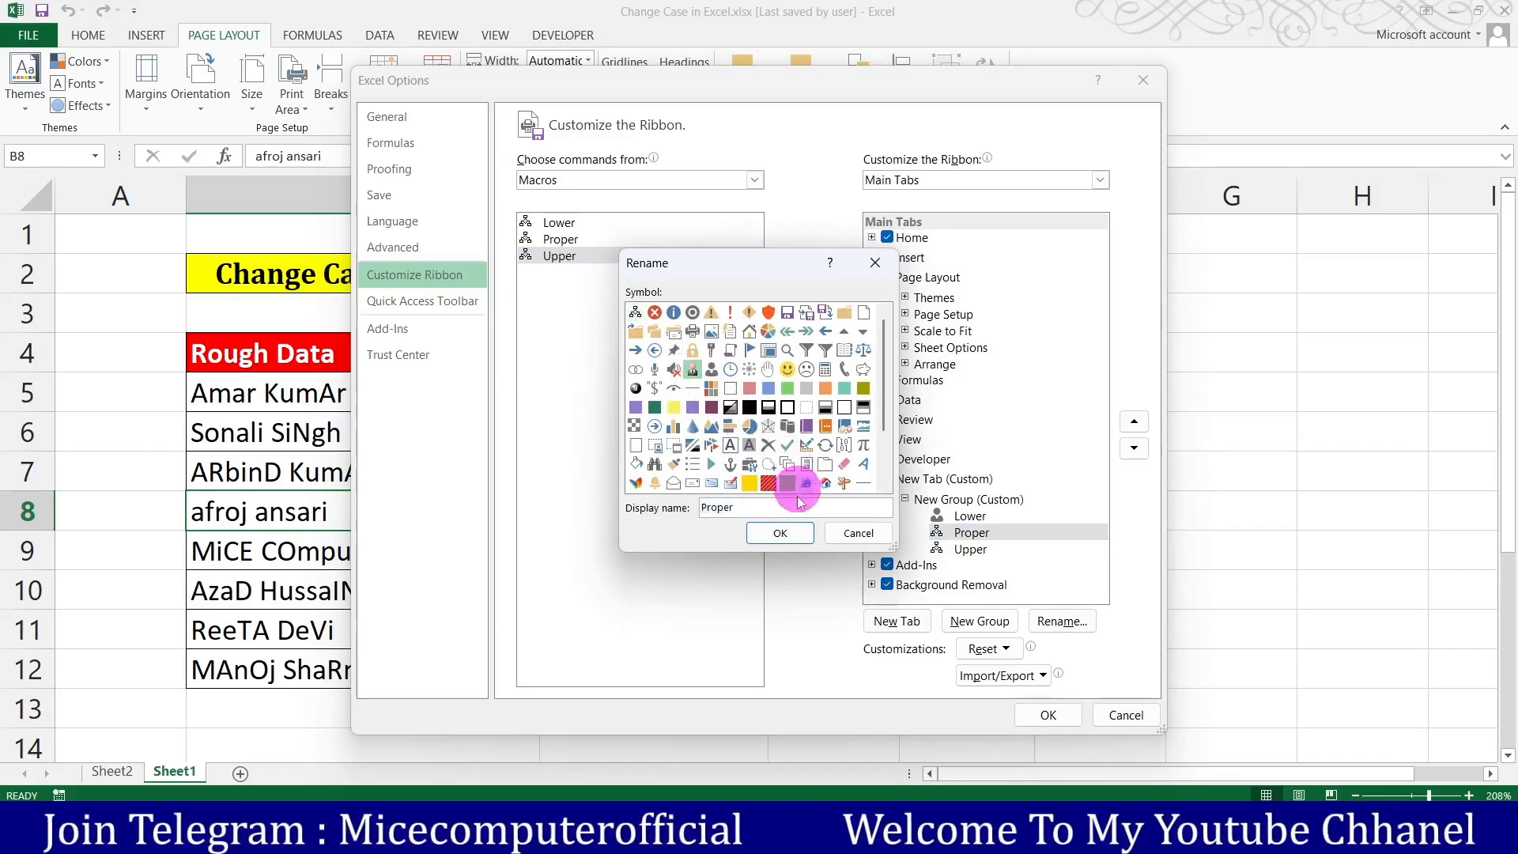
{"action": "left_click", "coordinate": [782, 532]}
{"action": "left_click", "coordinate": [970, 549]}
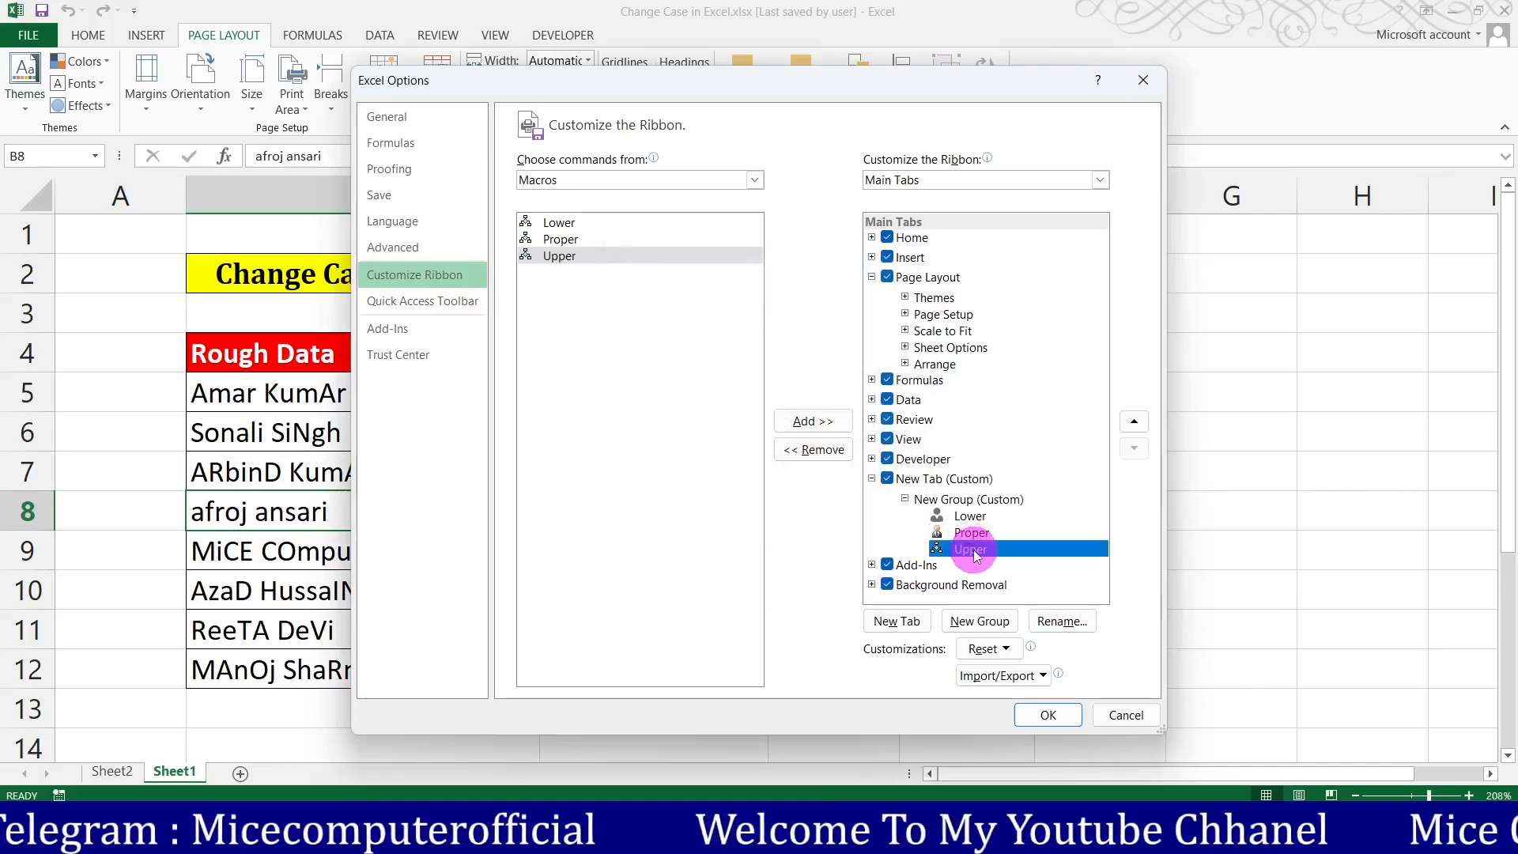
{"action": "left_click", "coordinate": [1062, 620]}
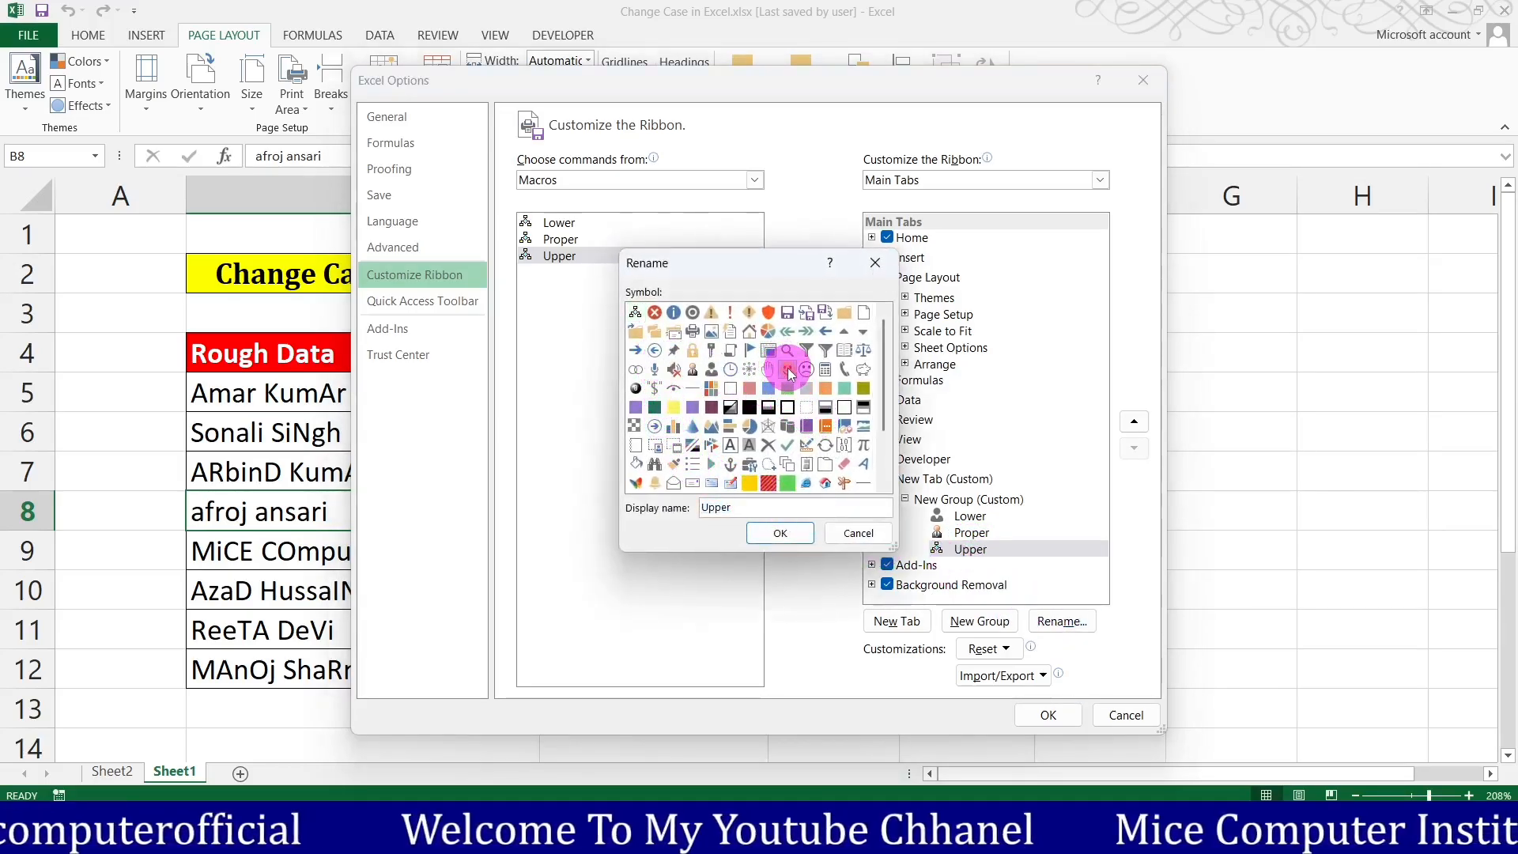
{"action": "left_click", "coordinate": [780, 533]}
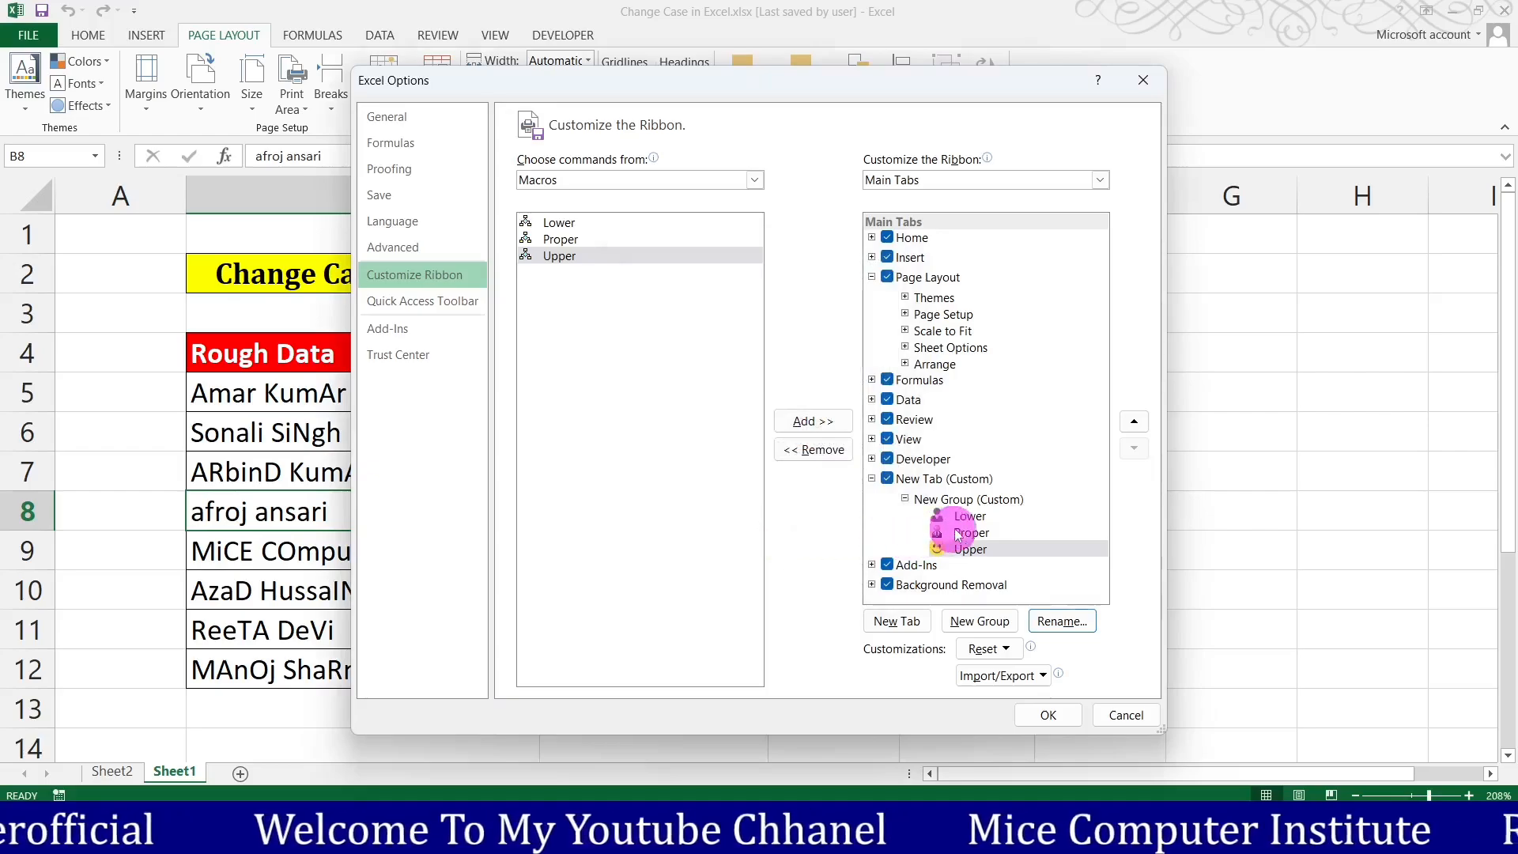
- Rename the new custom tab with the instructor's name and apply the ribbon customization
{"action": "left_click", "coordinate": [1017, 506]}
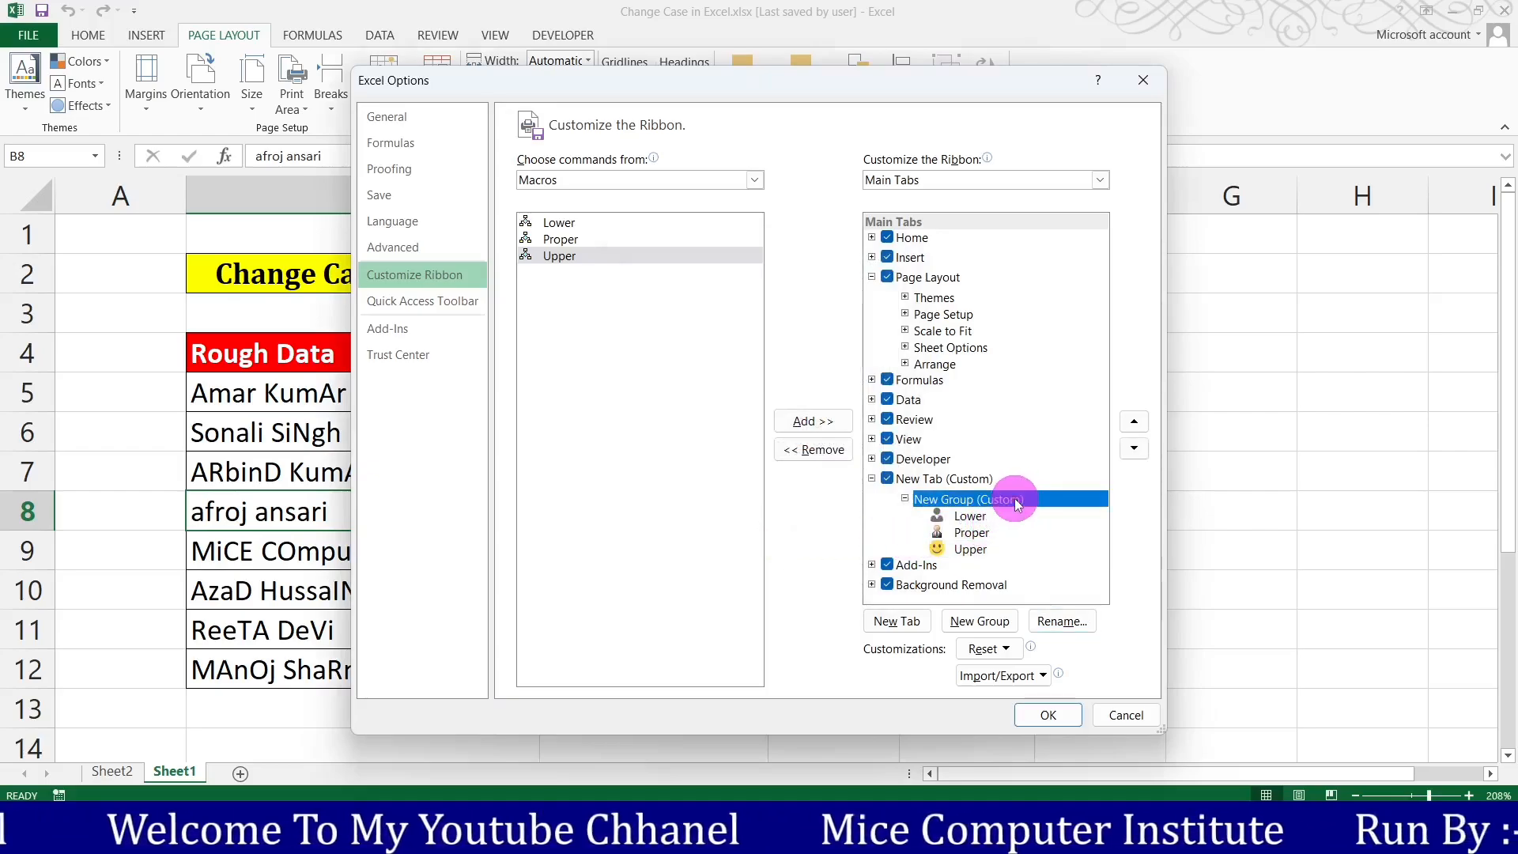
{"action": "left_click", "coordinate": [954, 484]}
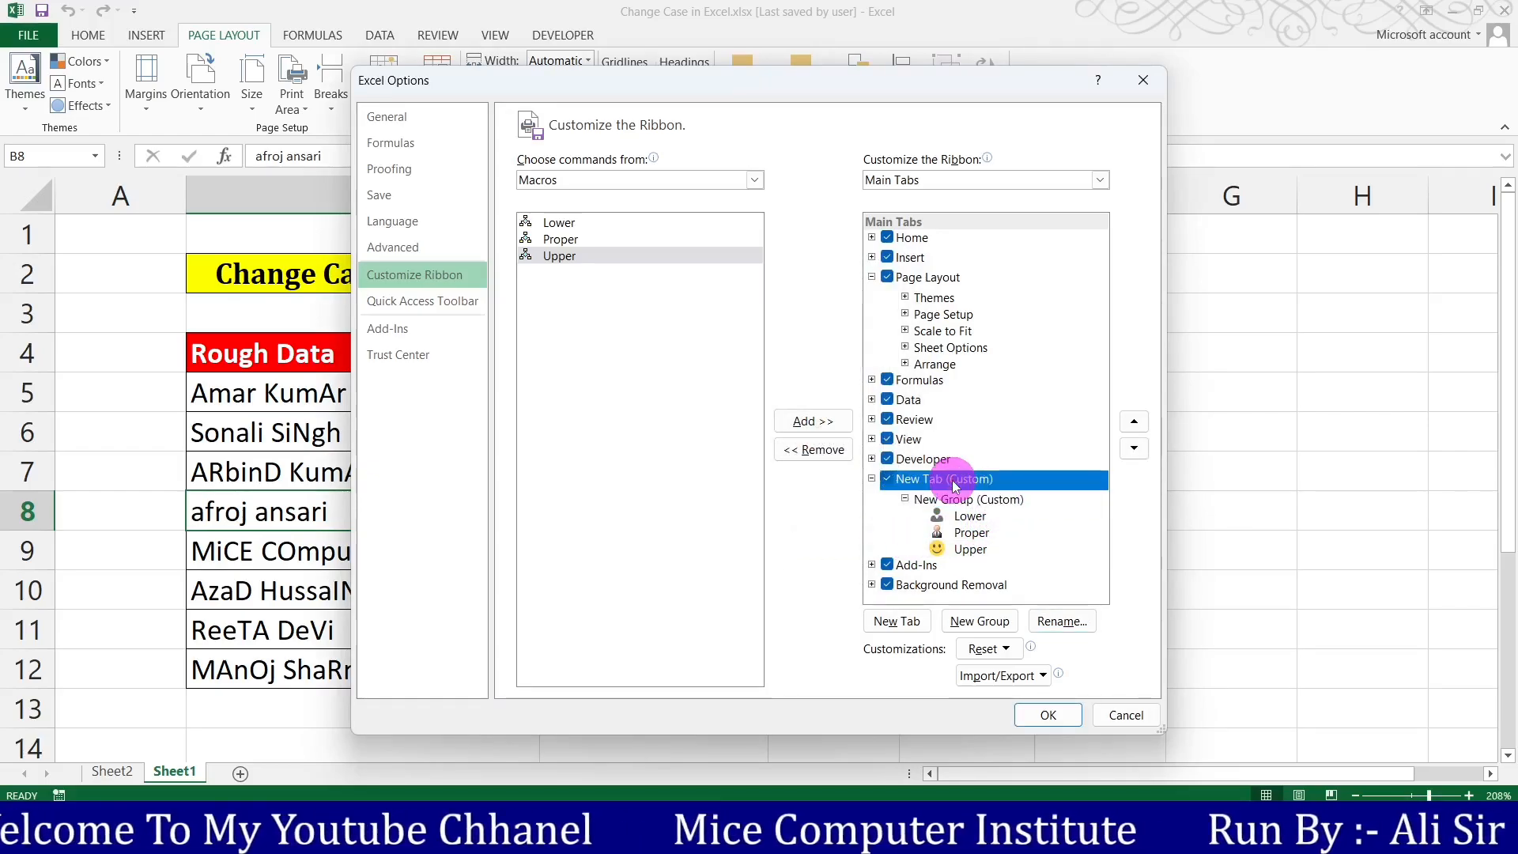
{"action": "left_click", "coordinate": [1062, 621]}
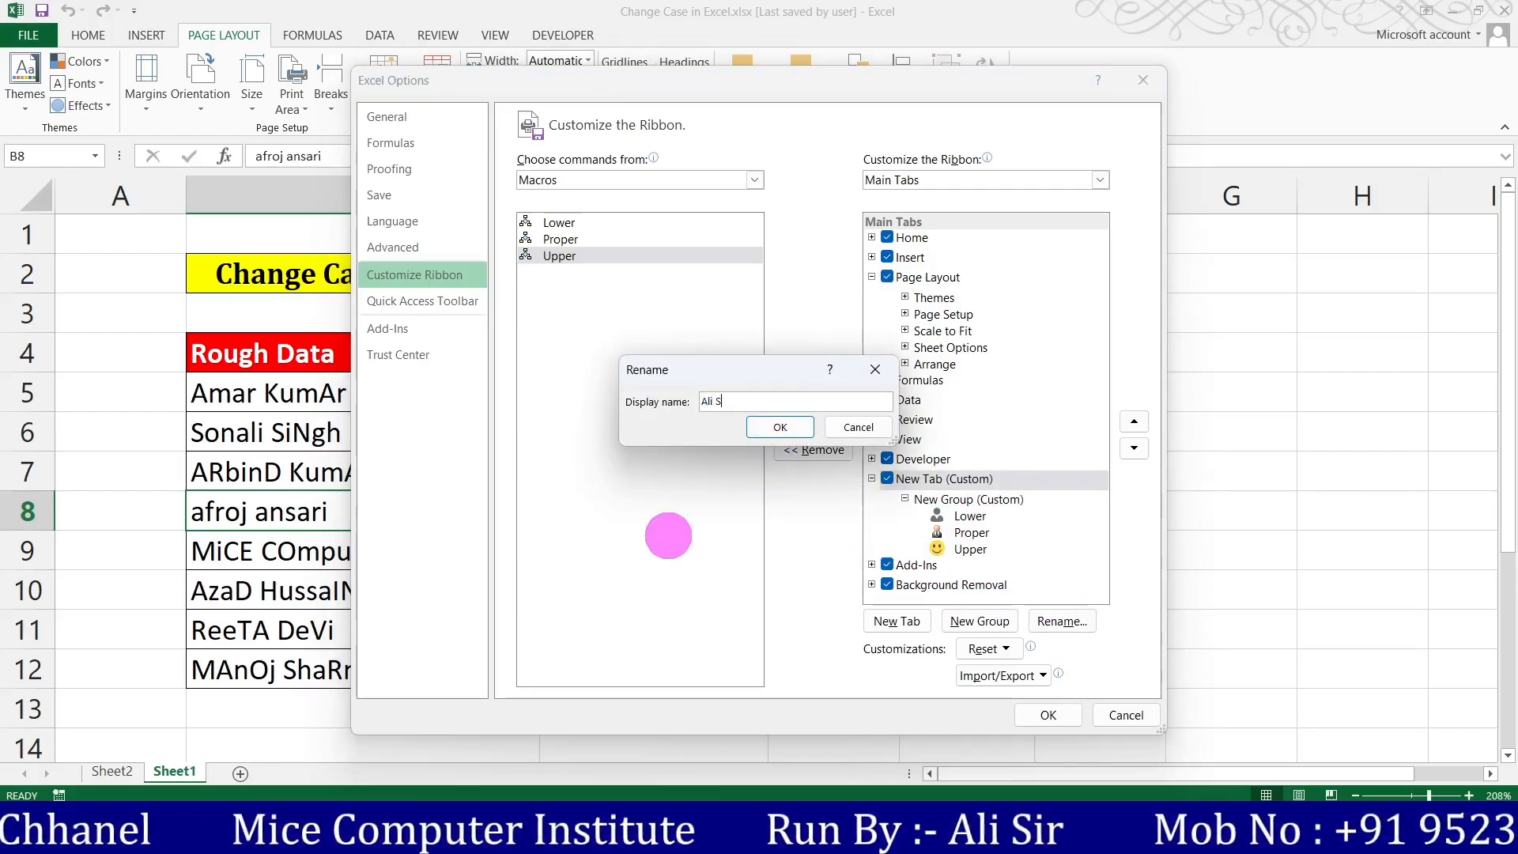
{"action": "left_click", "coordinate": [778, 431]}
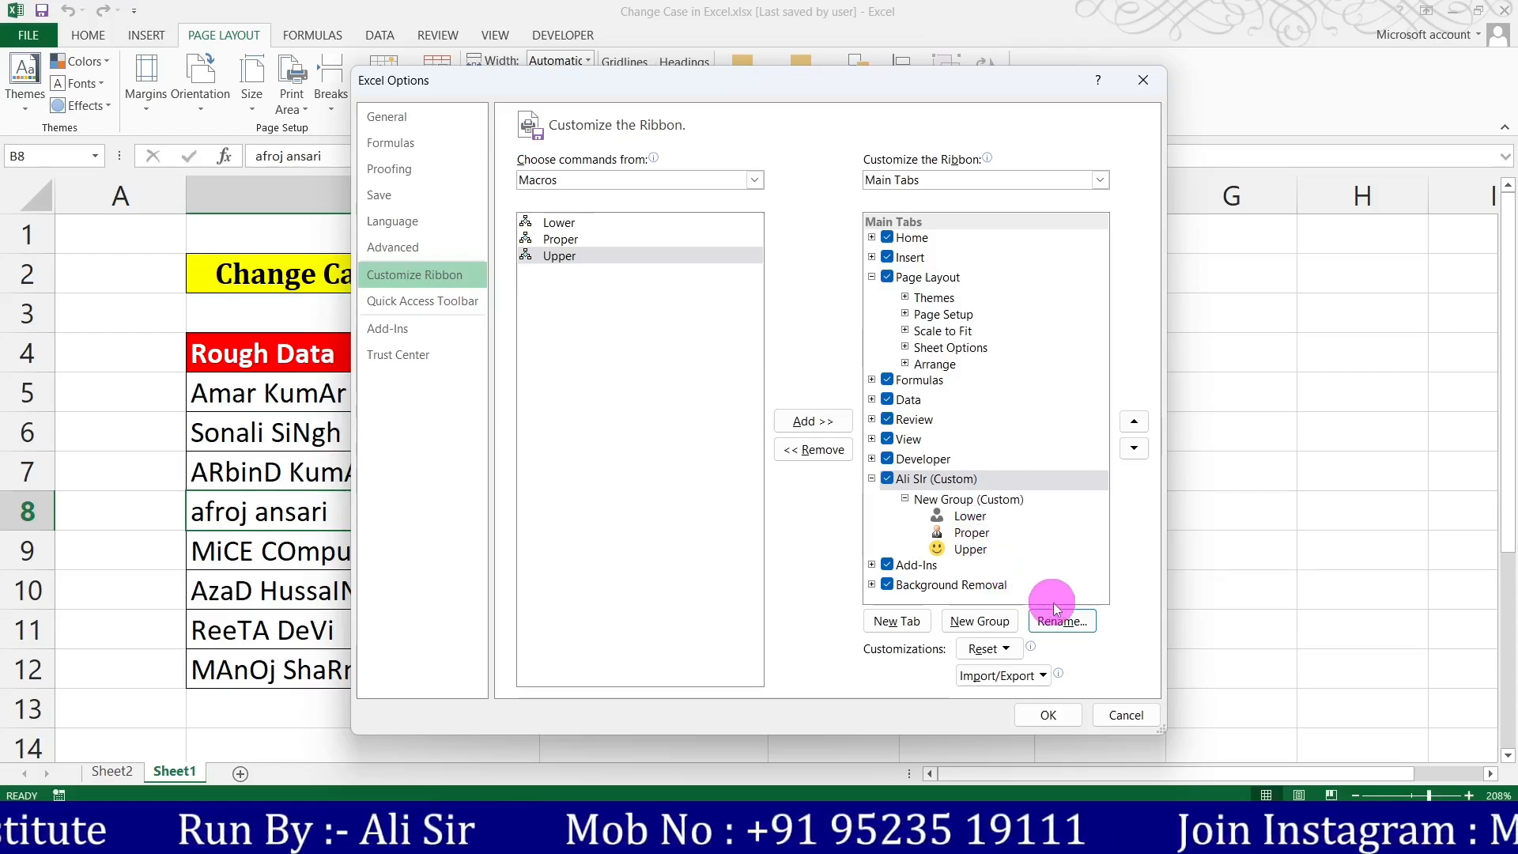
{"action": "left_click", "coordinate": [1047, 715]}
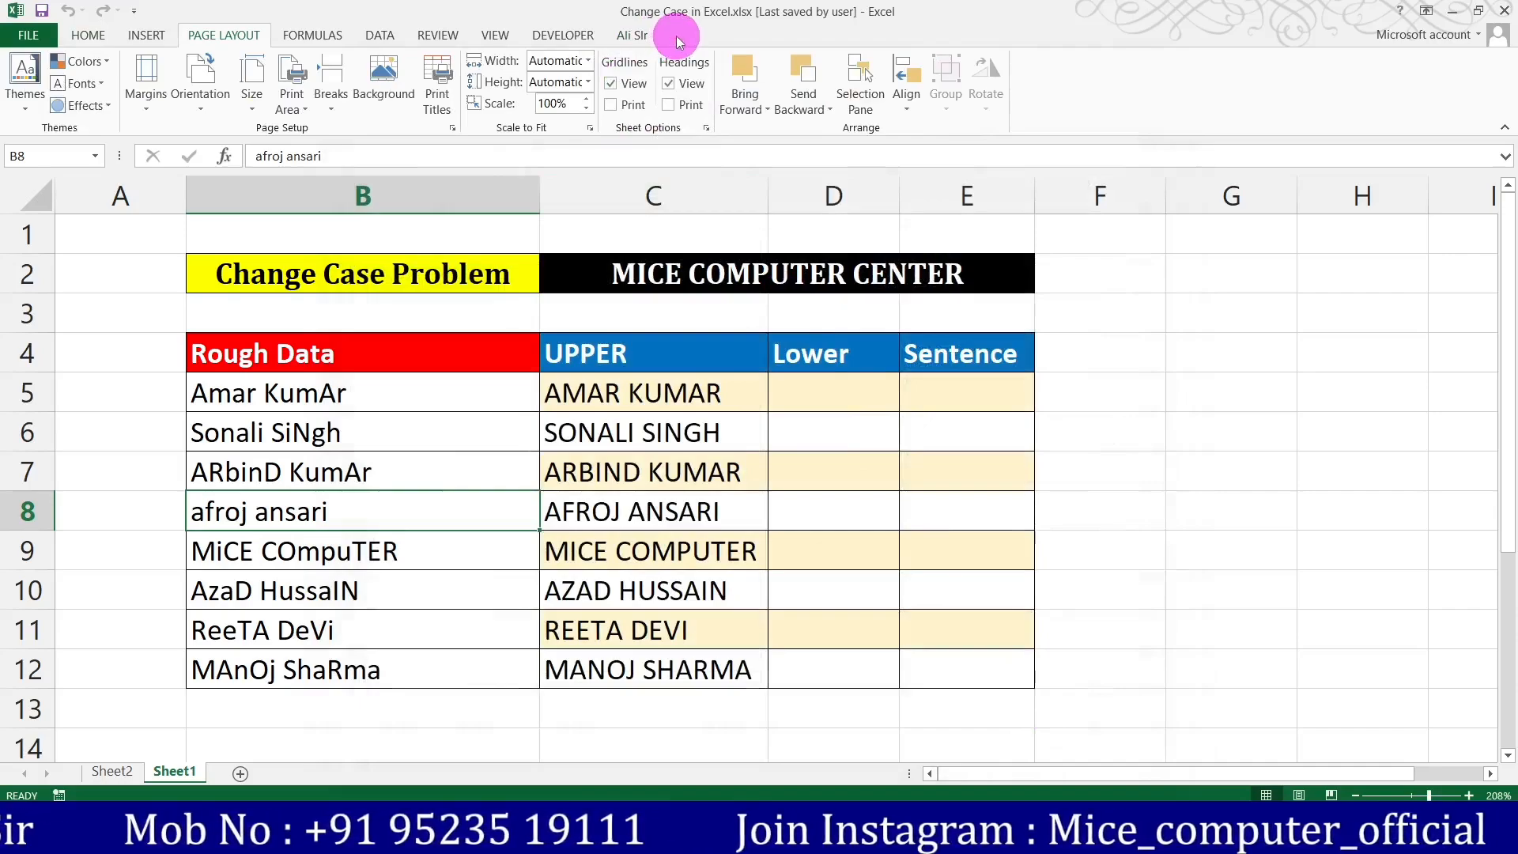
- Run the Lower, Proper and Upper macros in turn on the Rough Data names in B5:B12 from the custom tab
{"action": "left_click", "coordinate": [642, 37]}
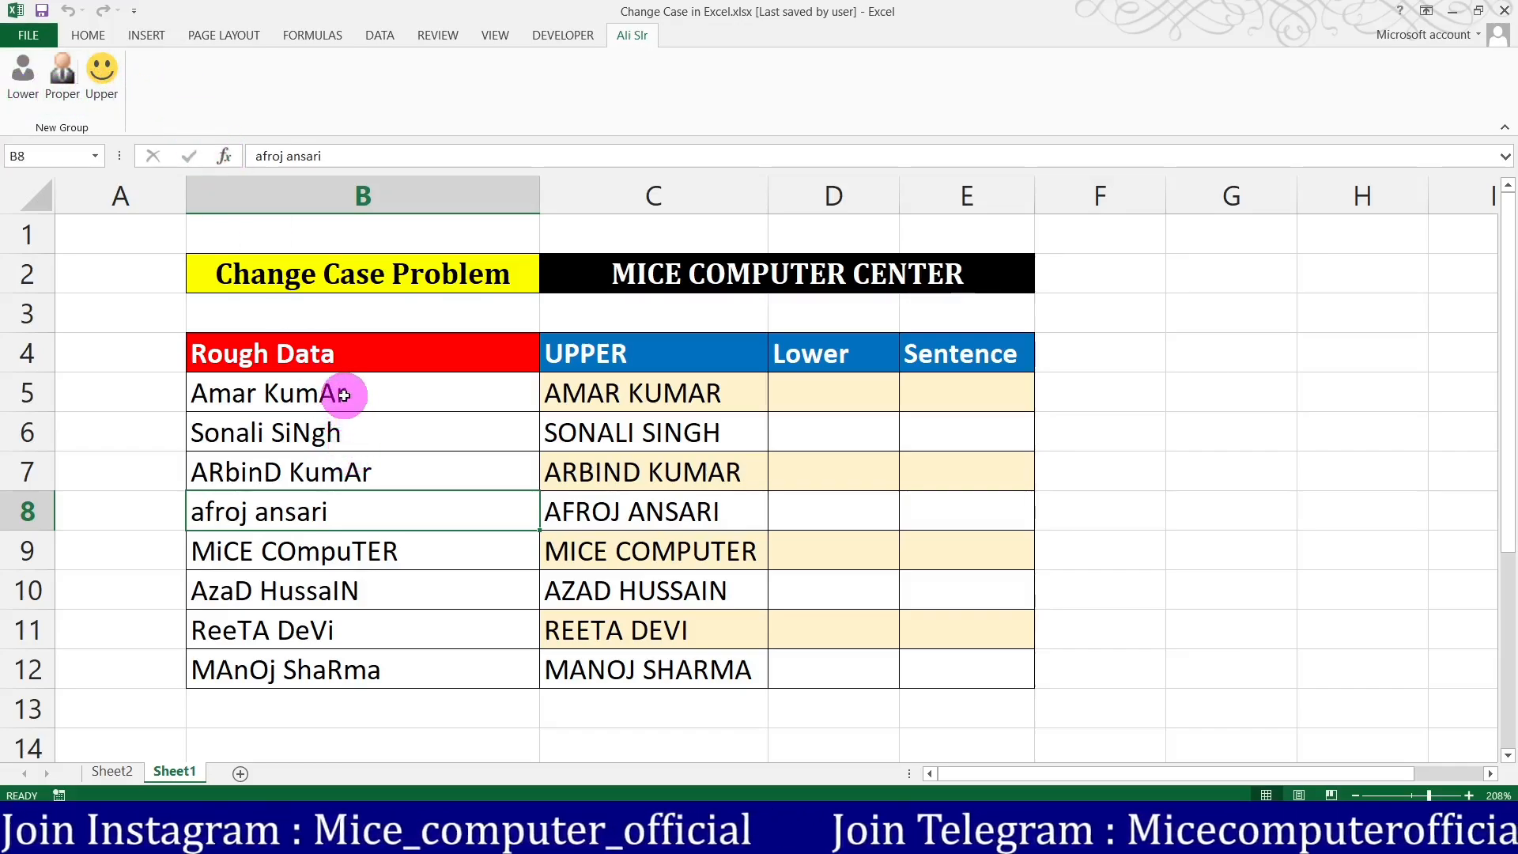
{"action": "left_click_drag", "start_coordinate": [343, 396], "coordinate": [339, 667]}
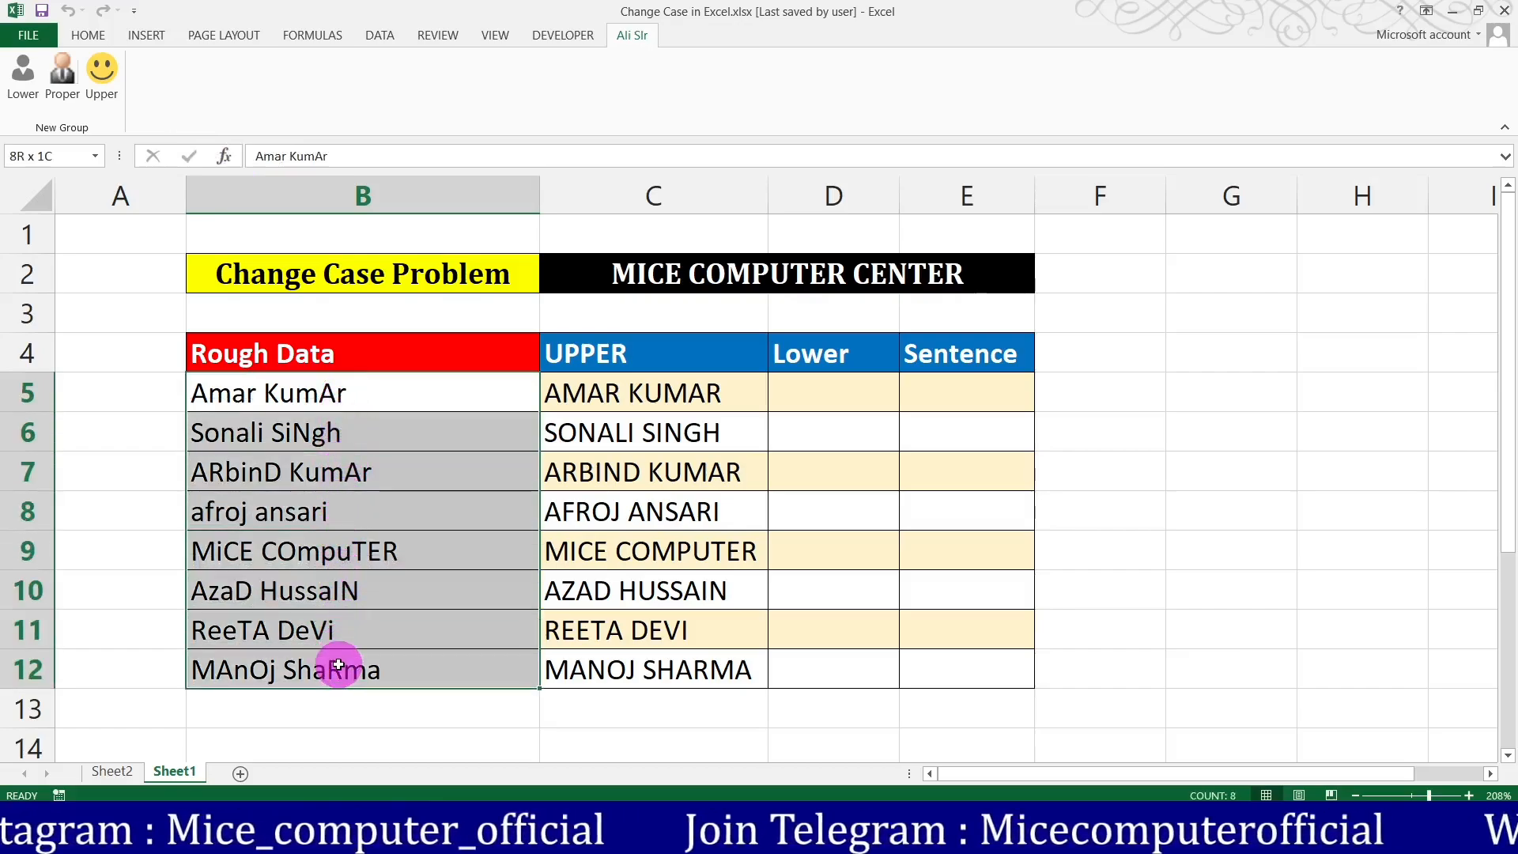
{"action": "left_click", "coordinate": [23, 79]}
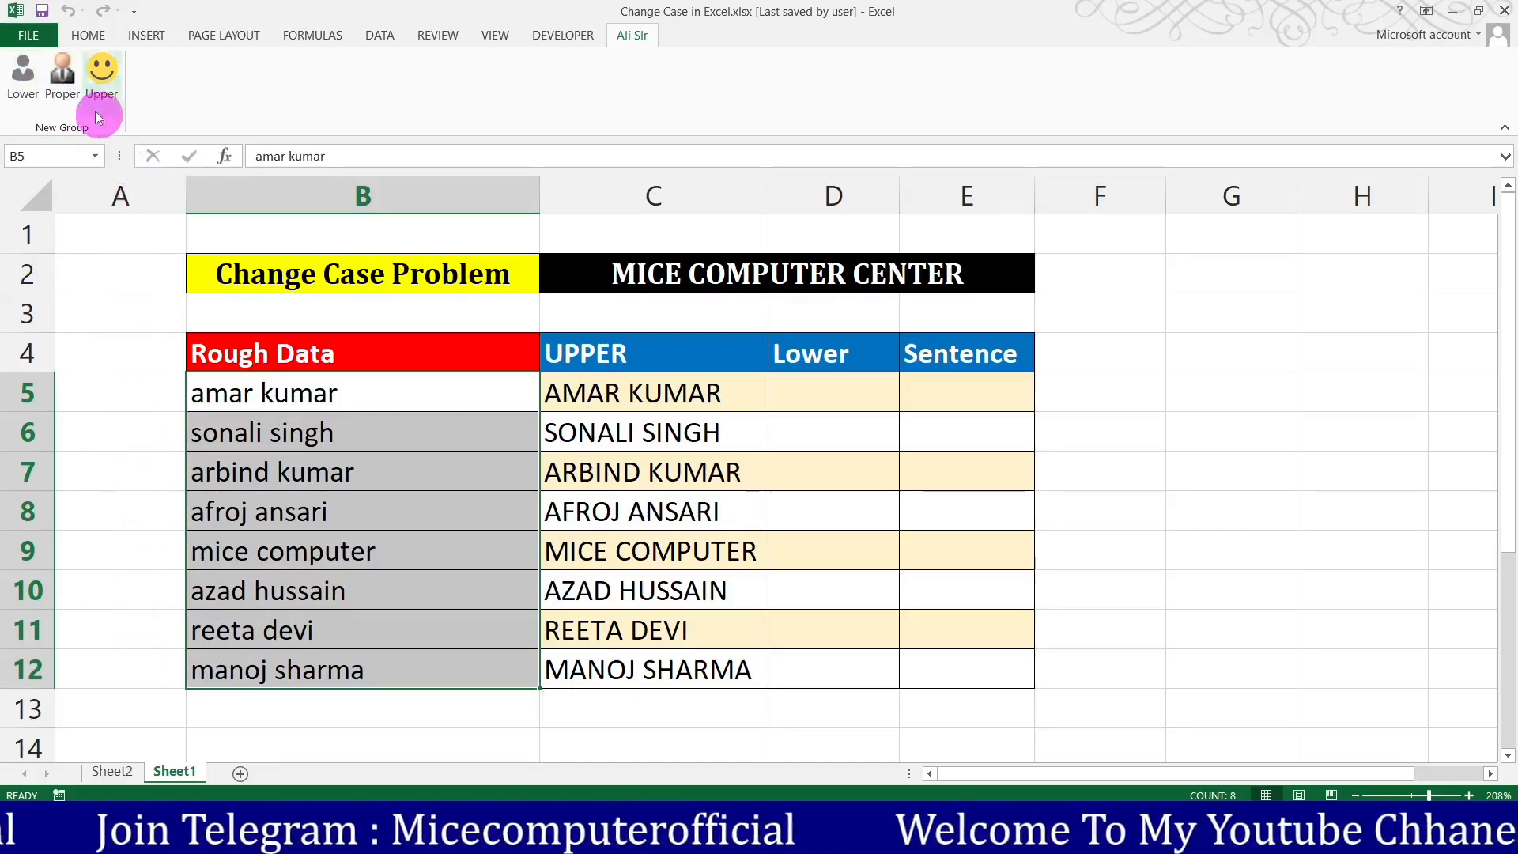
{"action": "left_click", "coordinate": [62, 73]}
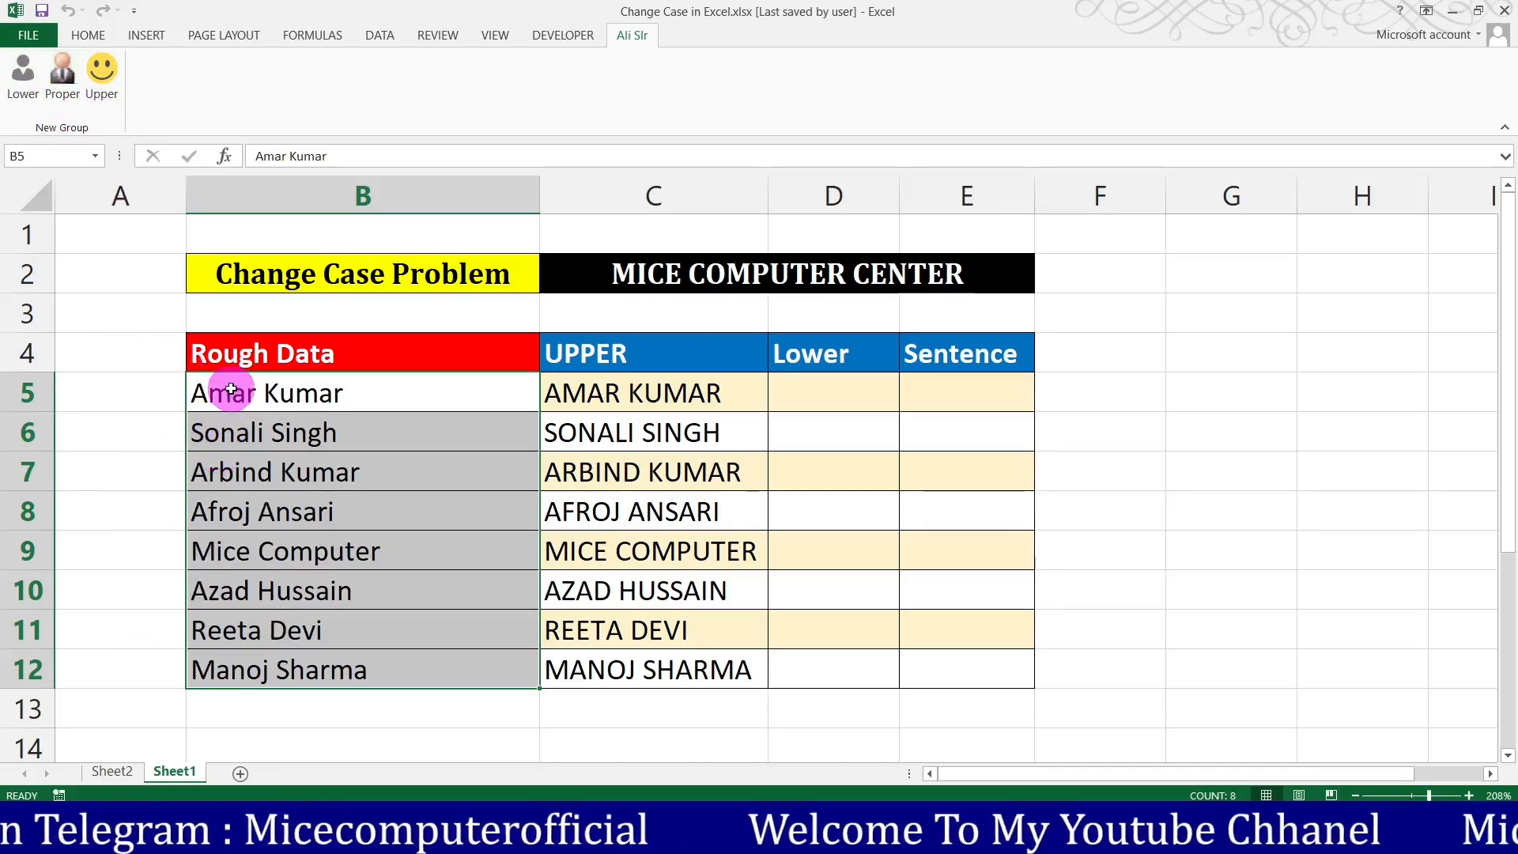
{"action": "left_click", "coordinate": [112, 70]}
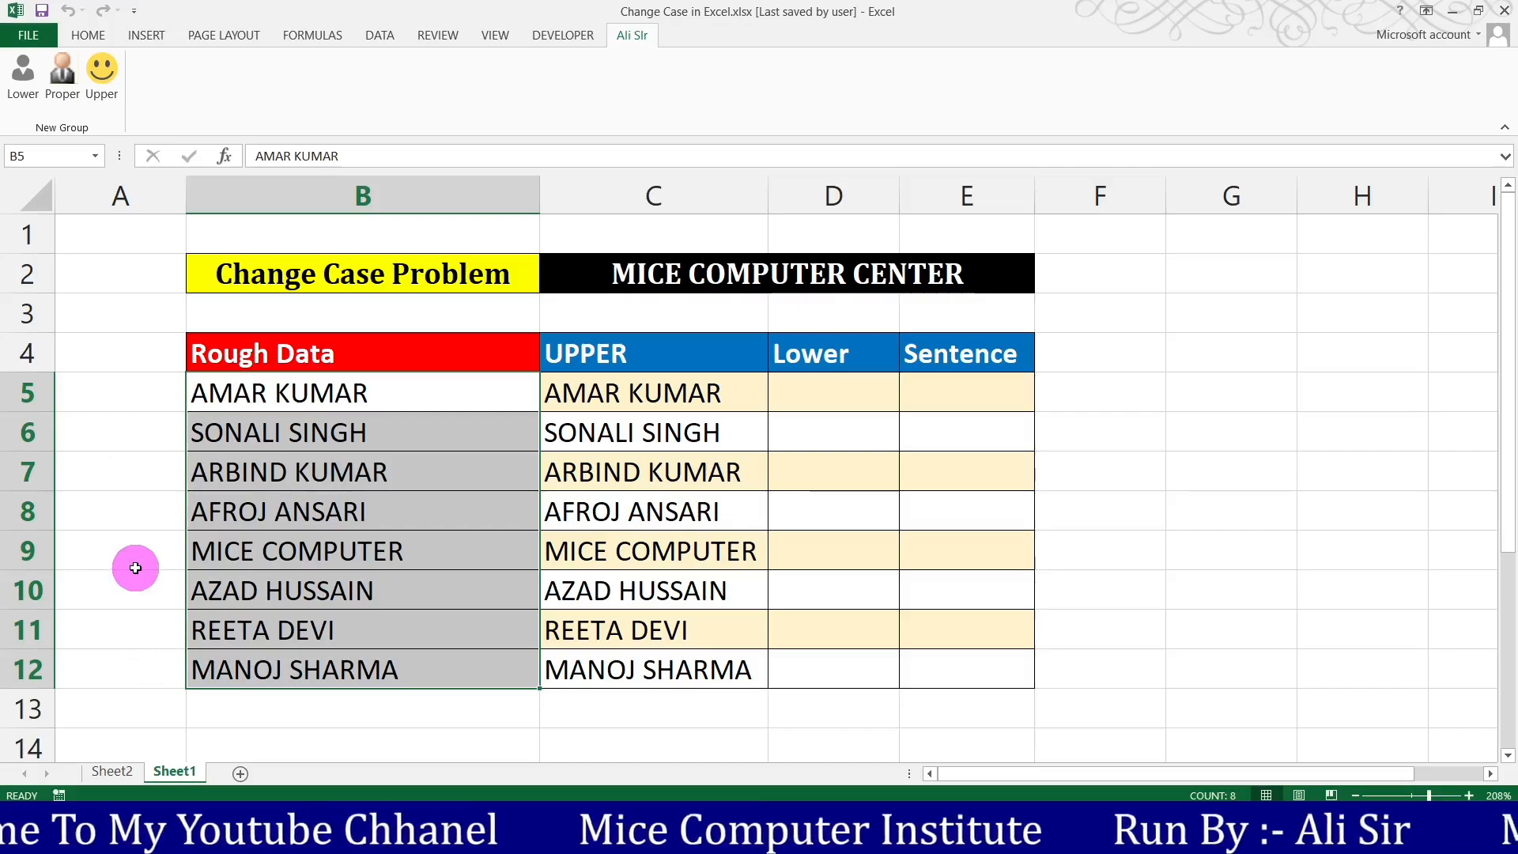
{"action": "left_click", "coordinate": [161, 352]}
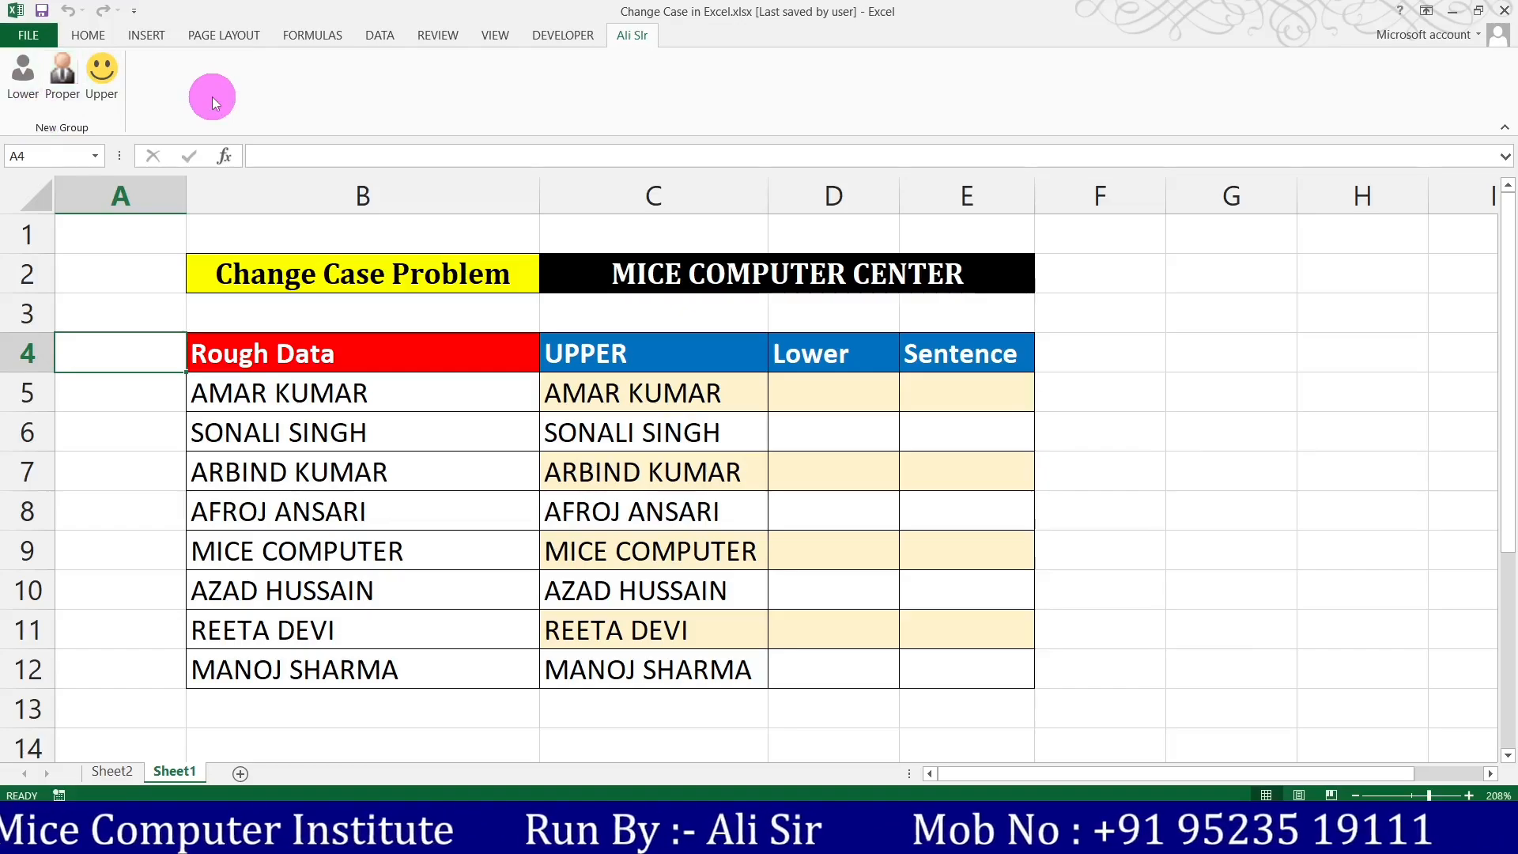
- Create a blank workbook to check the custom tab's macro commands there, and return to the Change Case workbook
{"action": "key", "text": "ctrl+n"}
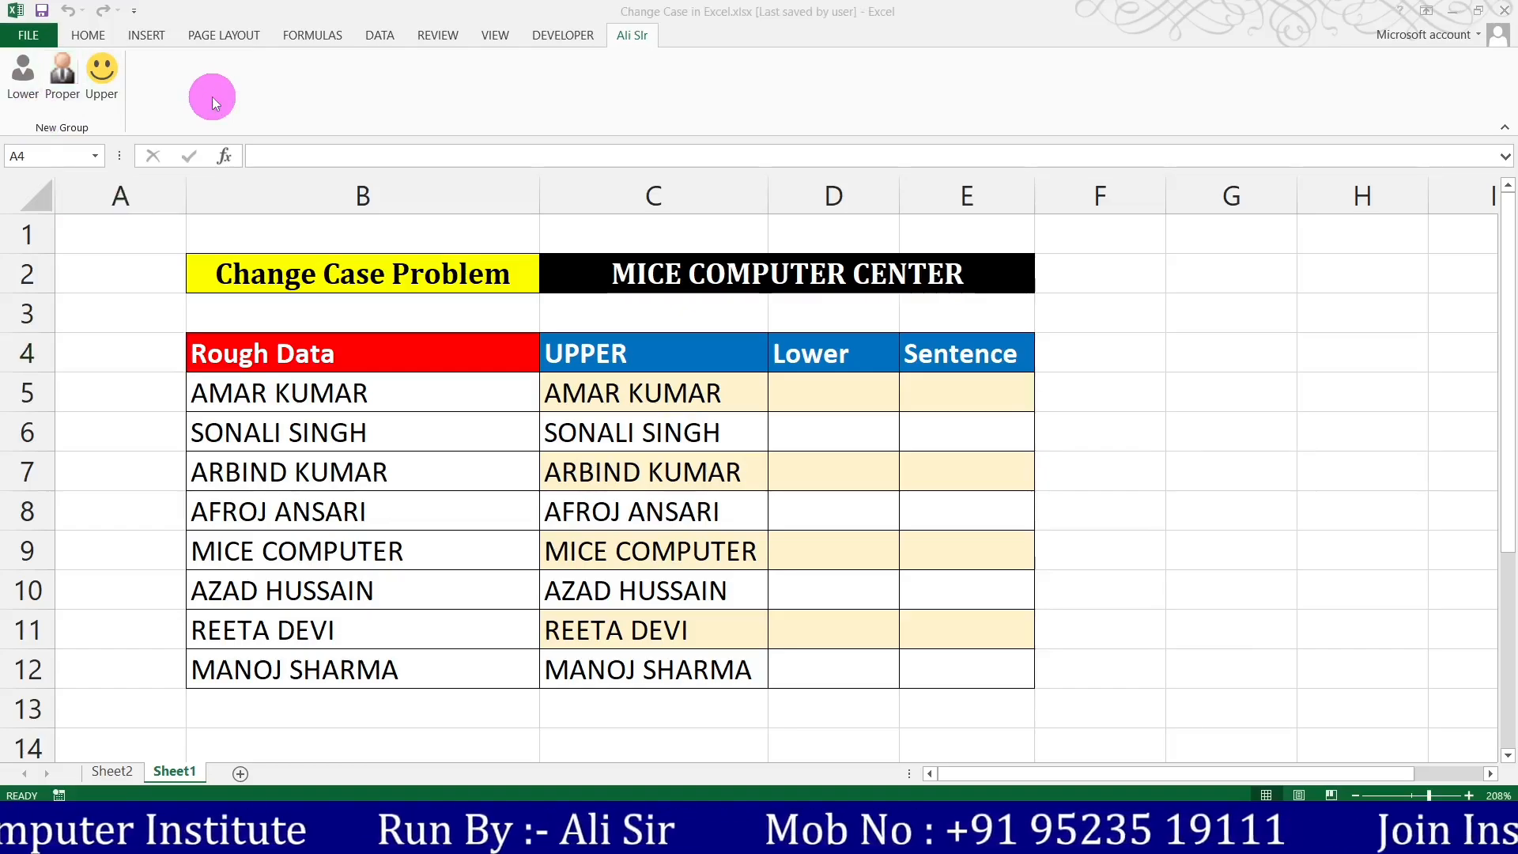
{"action": "left_click", "coordinate": [633, 35]}
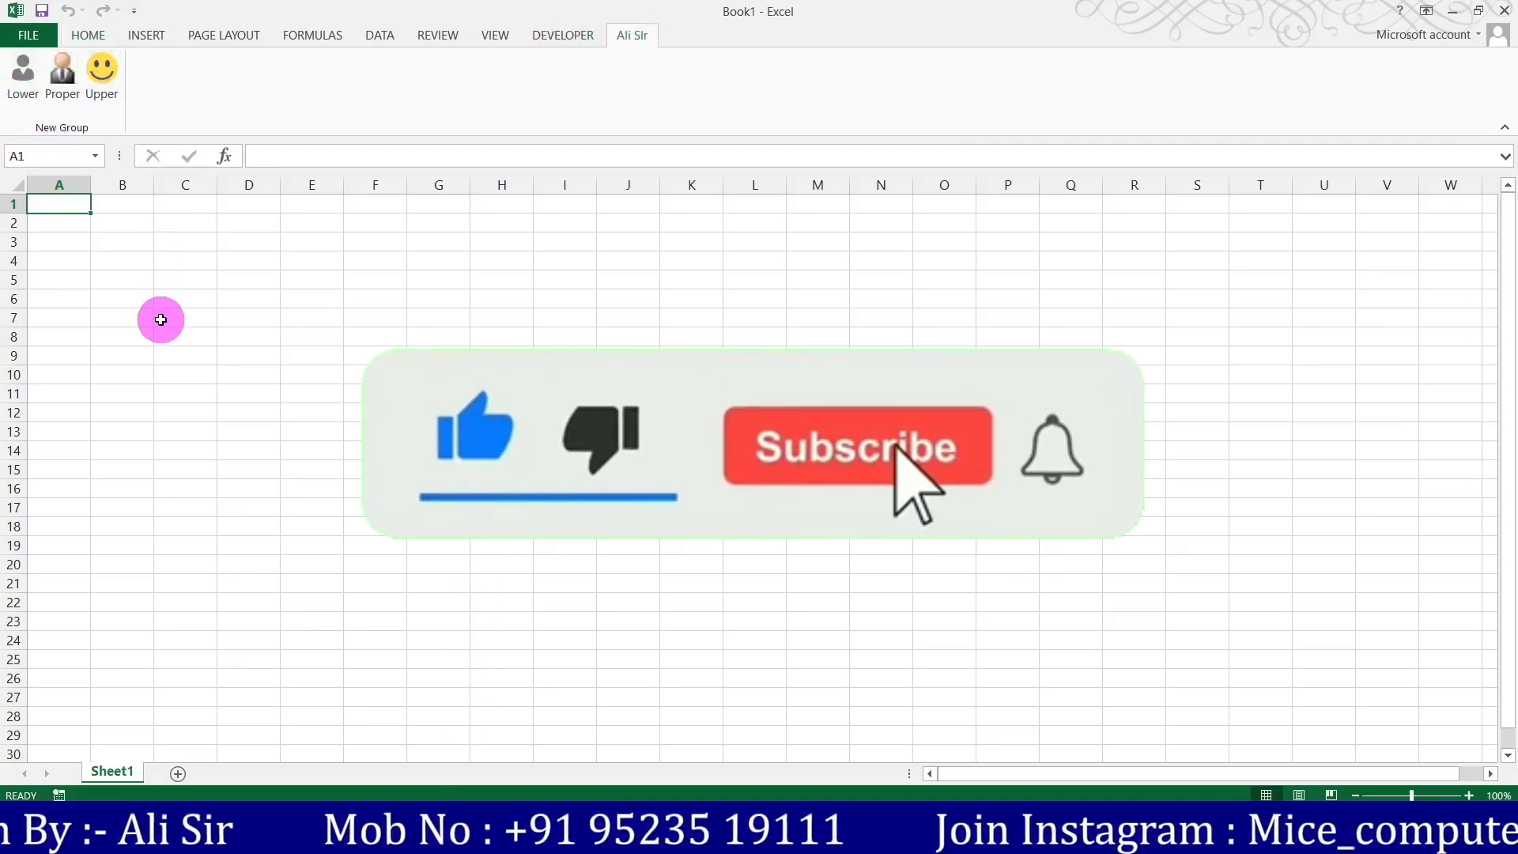
{"action": "left_click", "coordinate": [161, 318]}
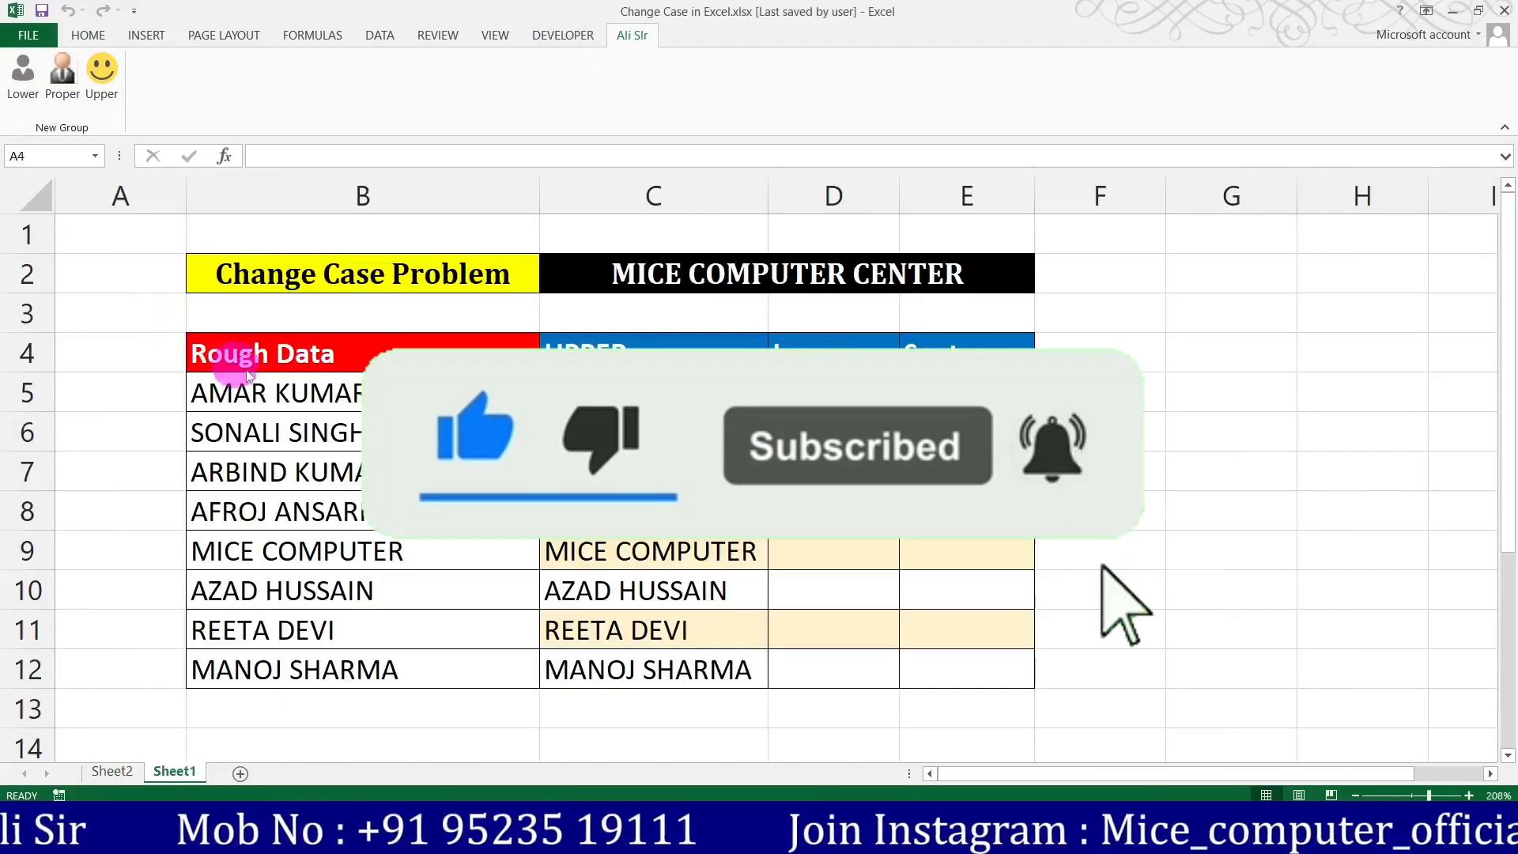